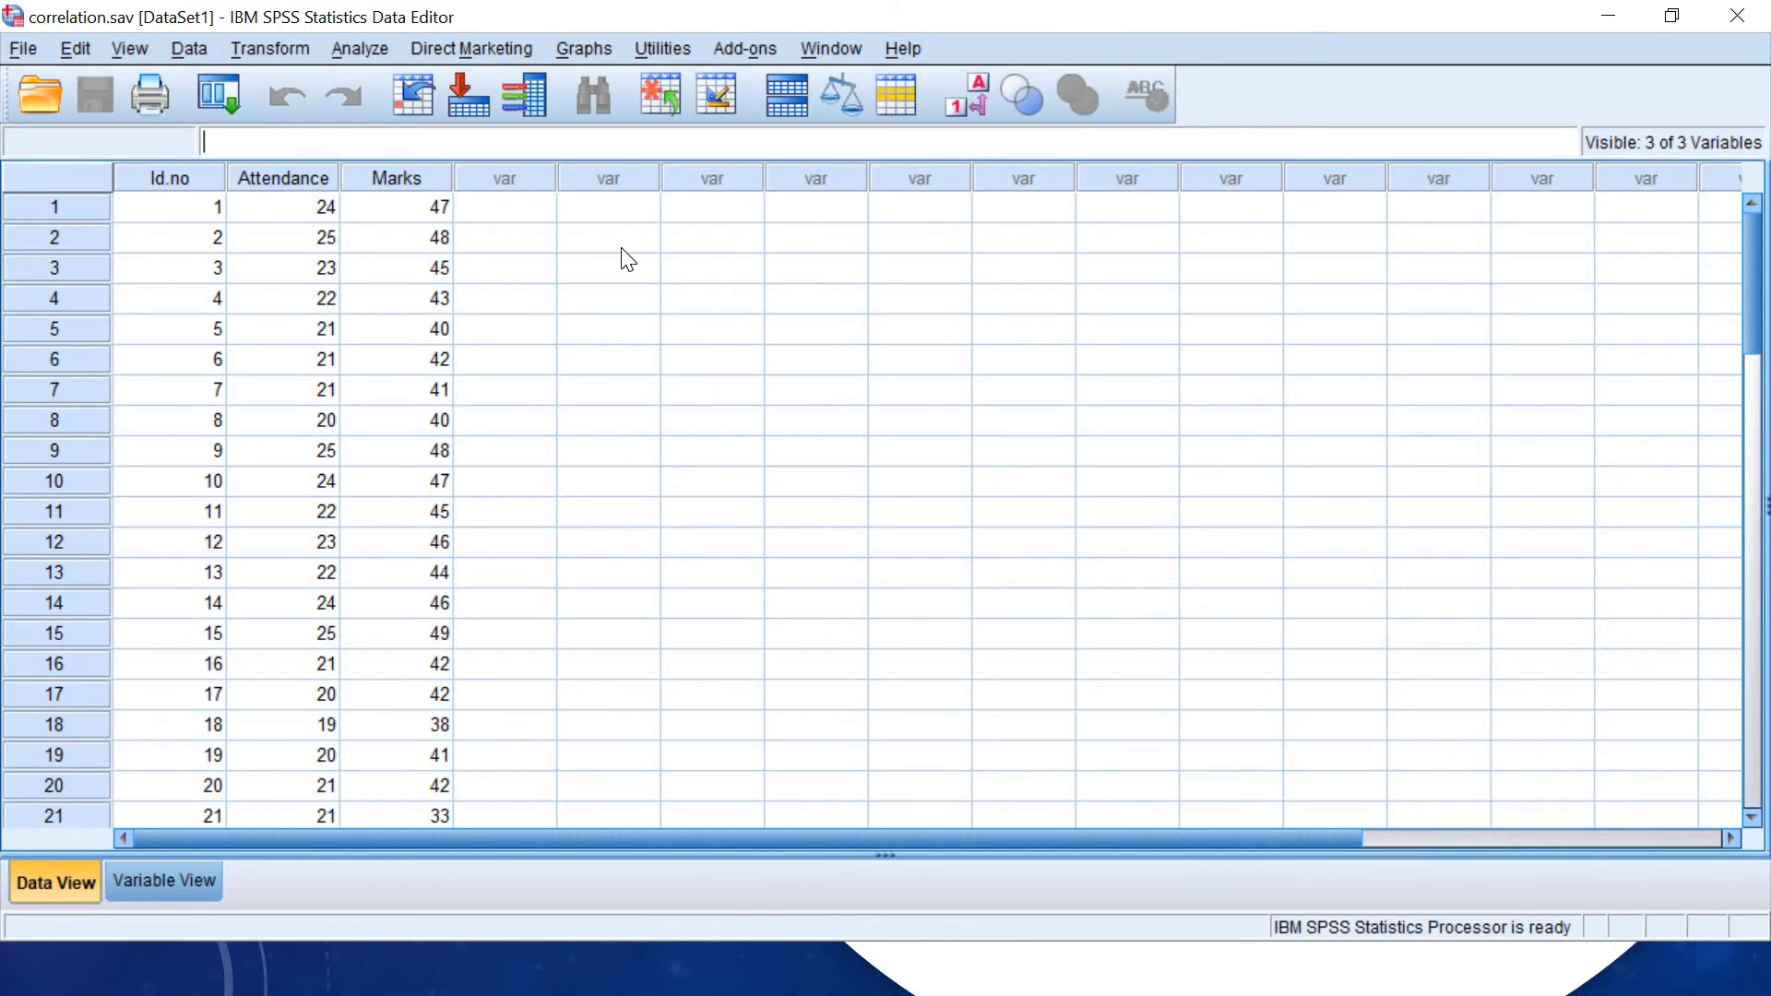
- Switch to the PowerPoint slide show, review the Scatterplot slide, and return to the SPSS Data Editor
key("alt+Tab")
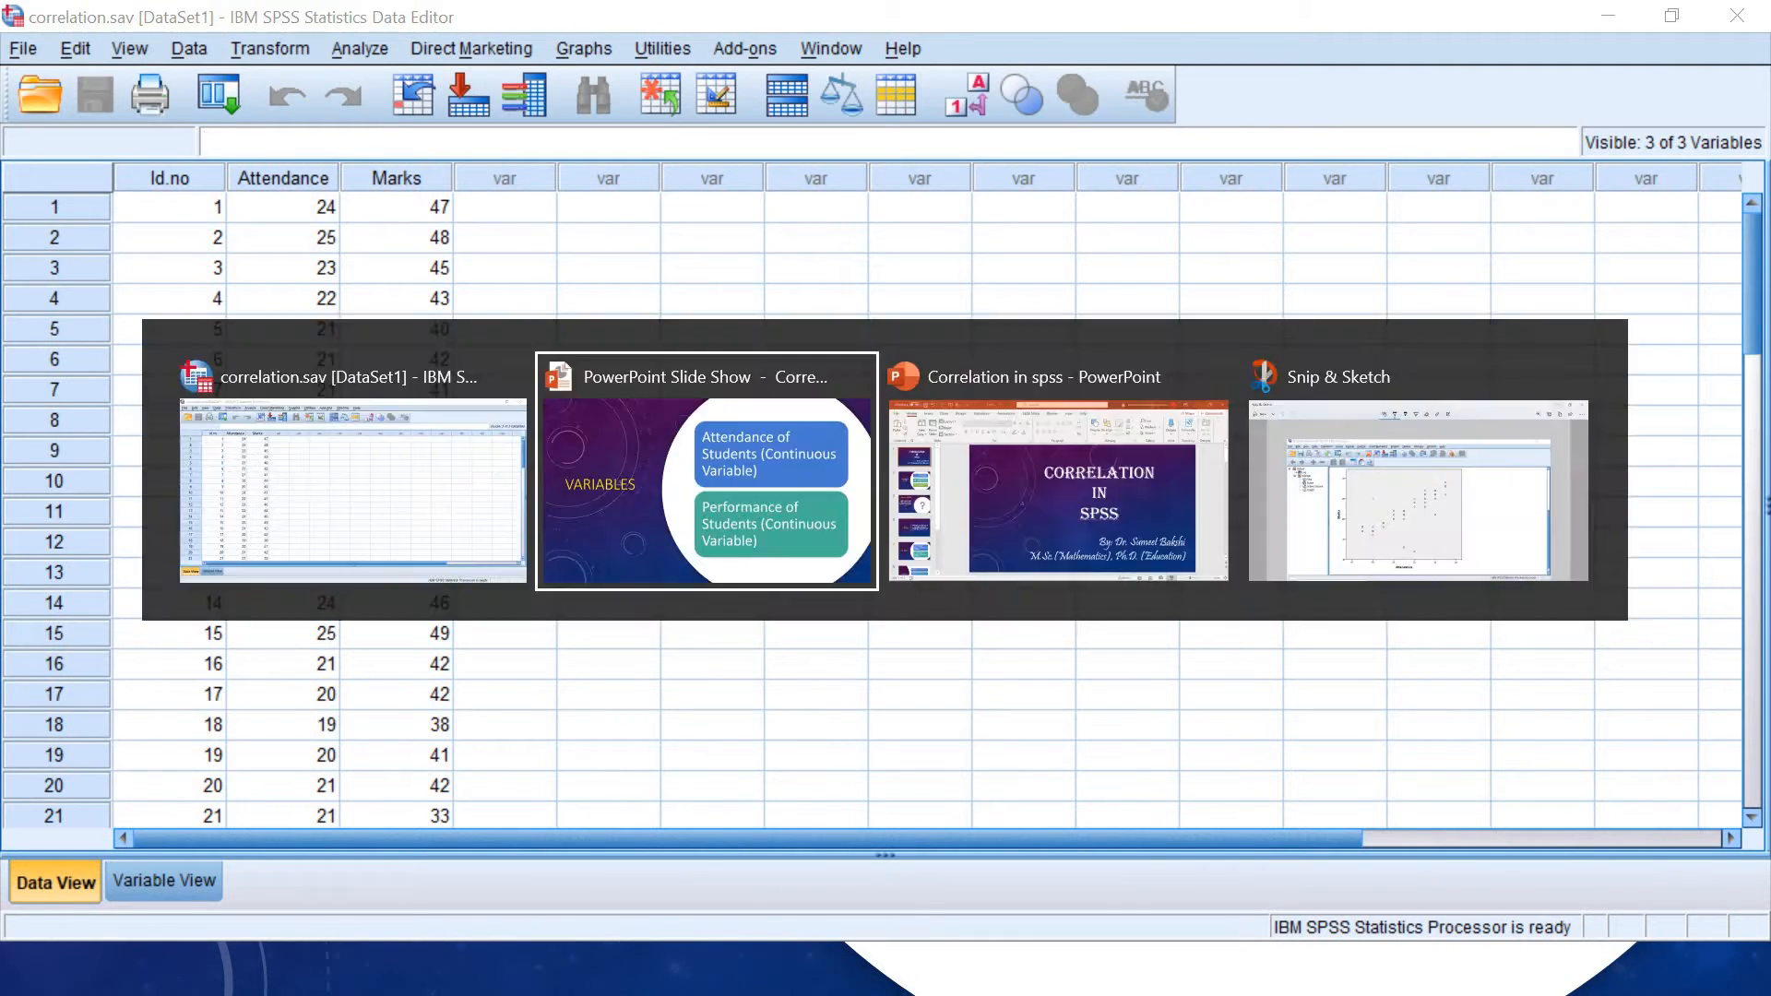
key("Right")
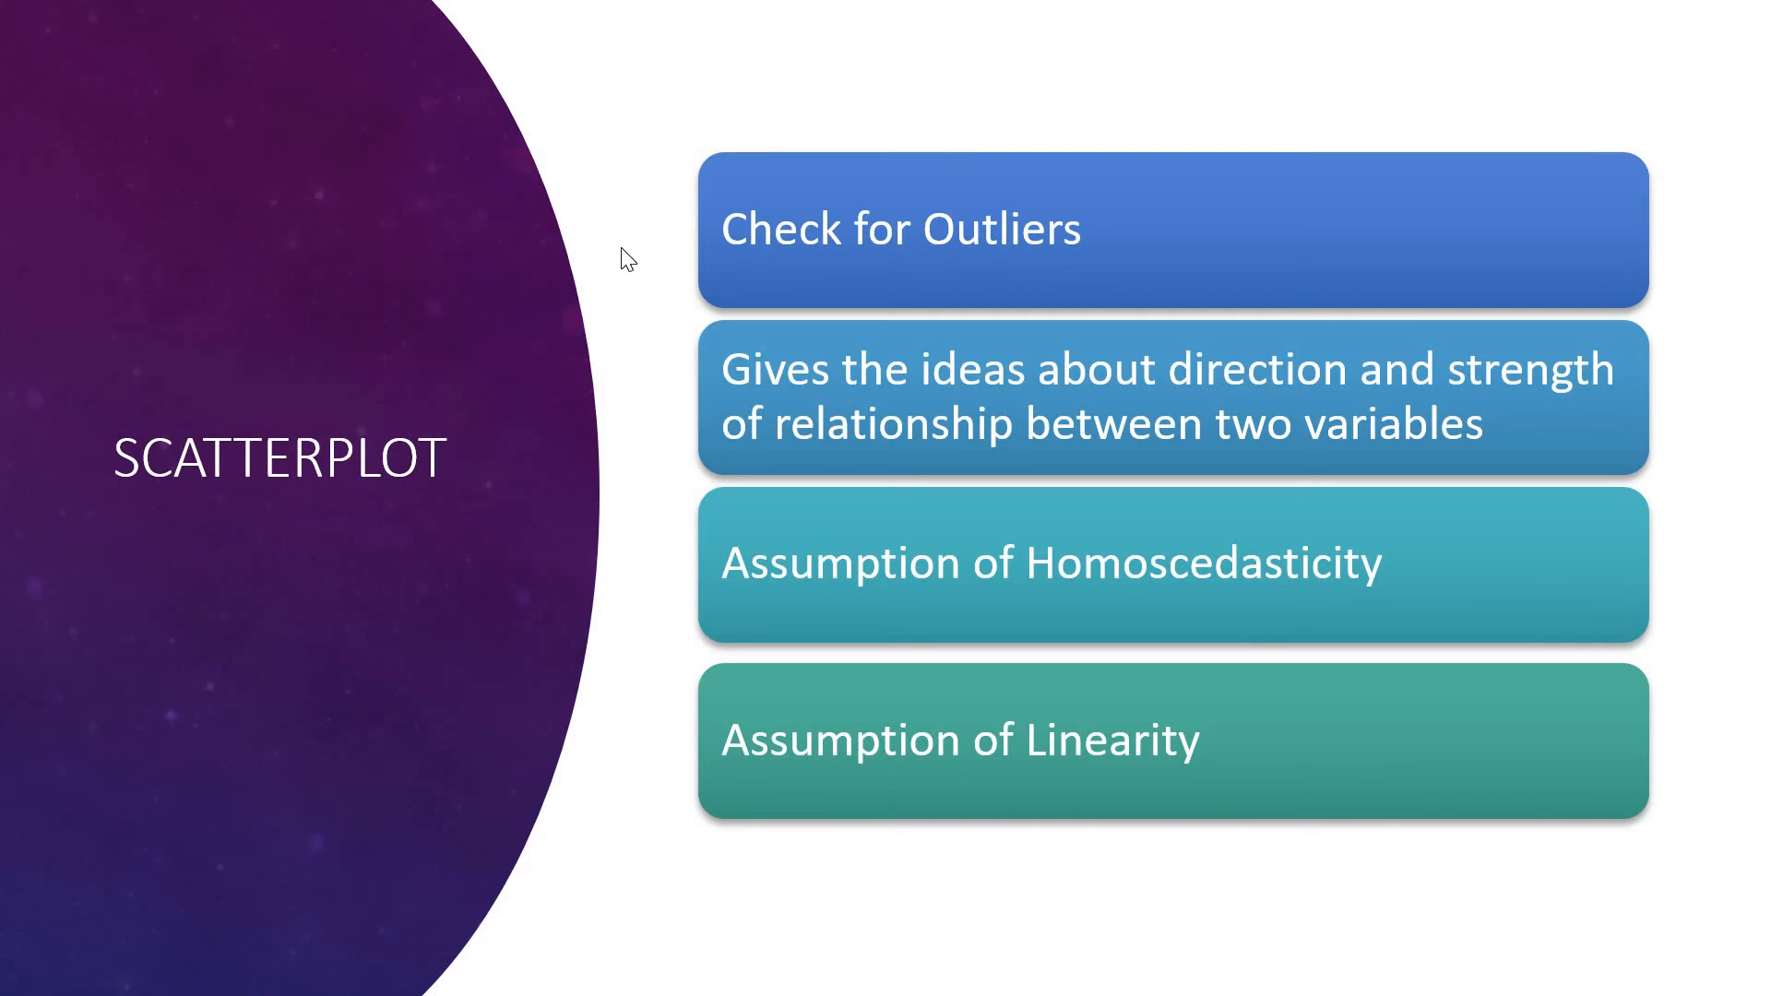
key("alt+Tab")
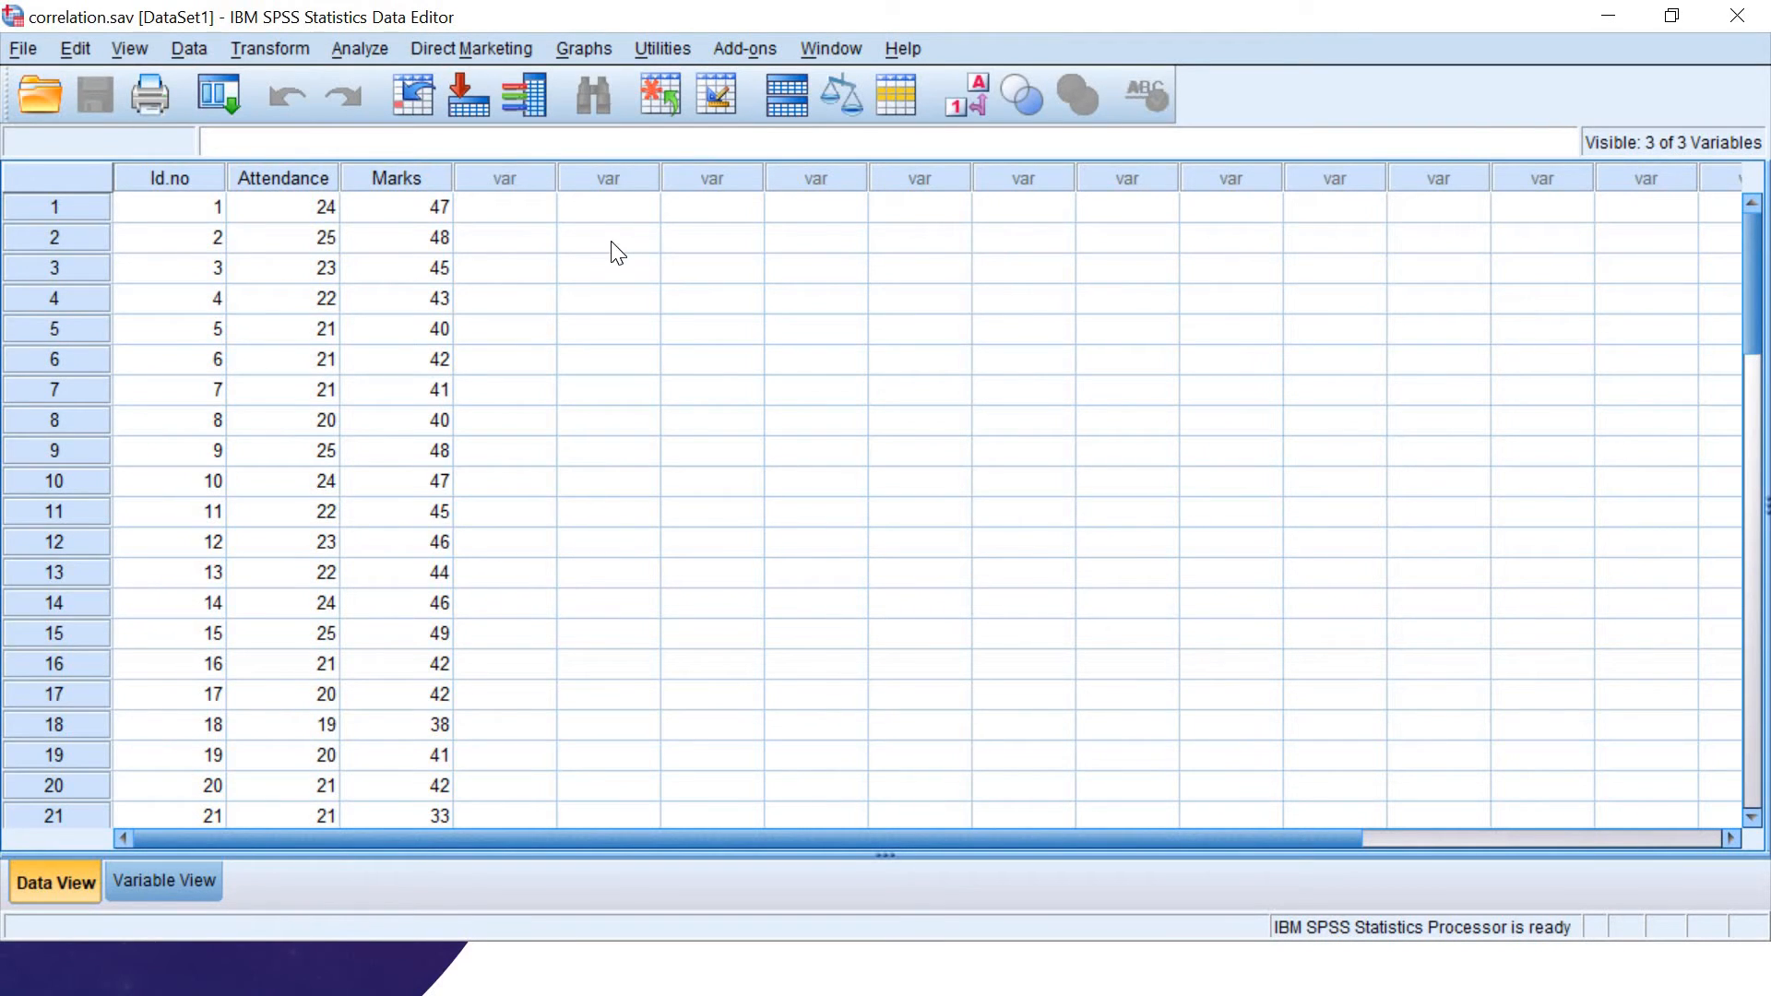
- Start a new chart in Chart Builder using the simple scatter template from the Scatter/Dot gallery
left_click(579, 53)
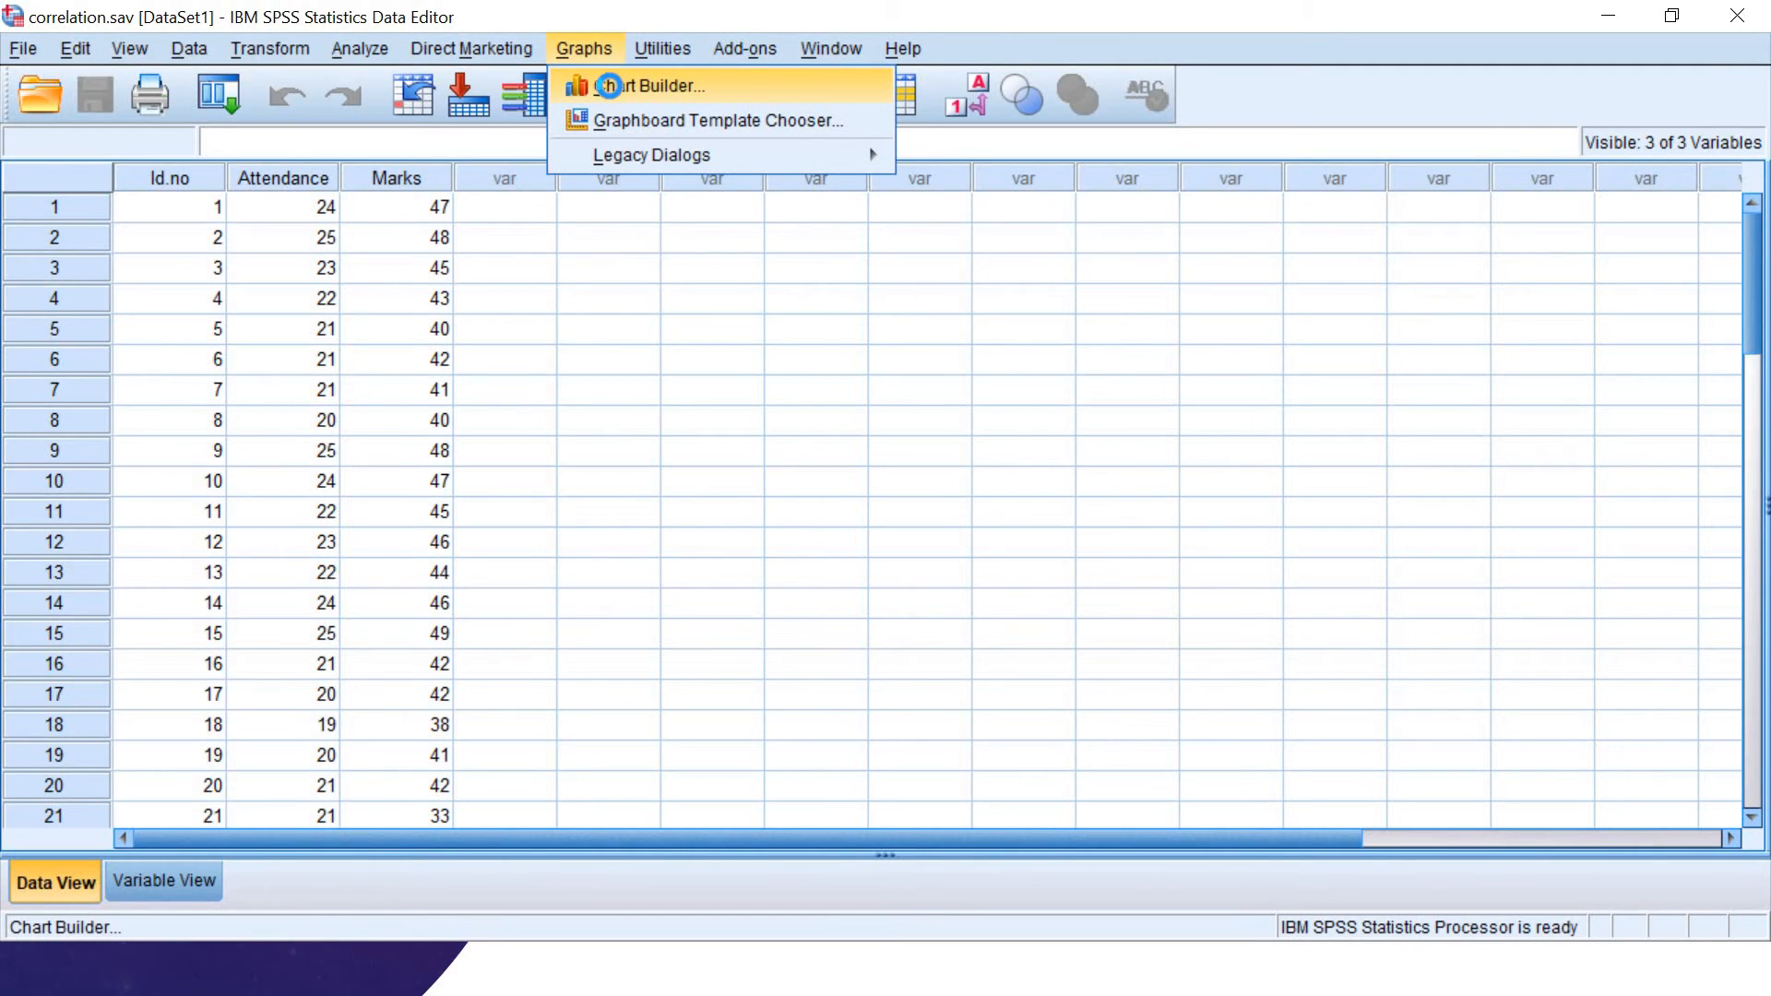
left_click(611, 86)
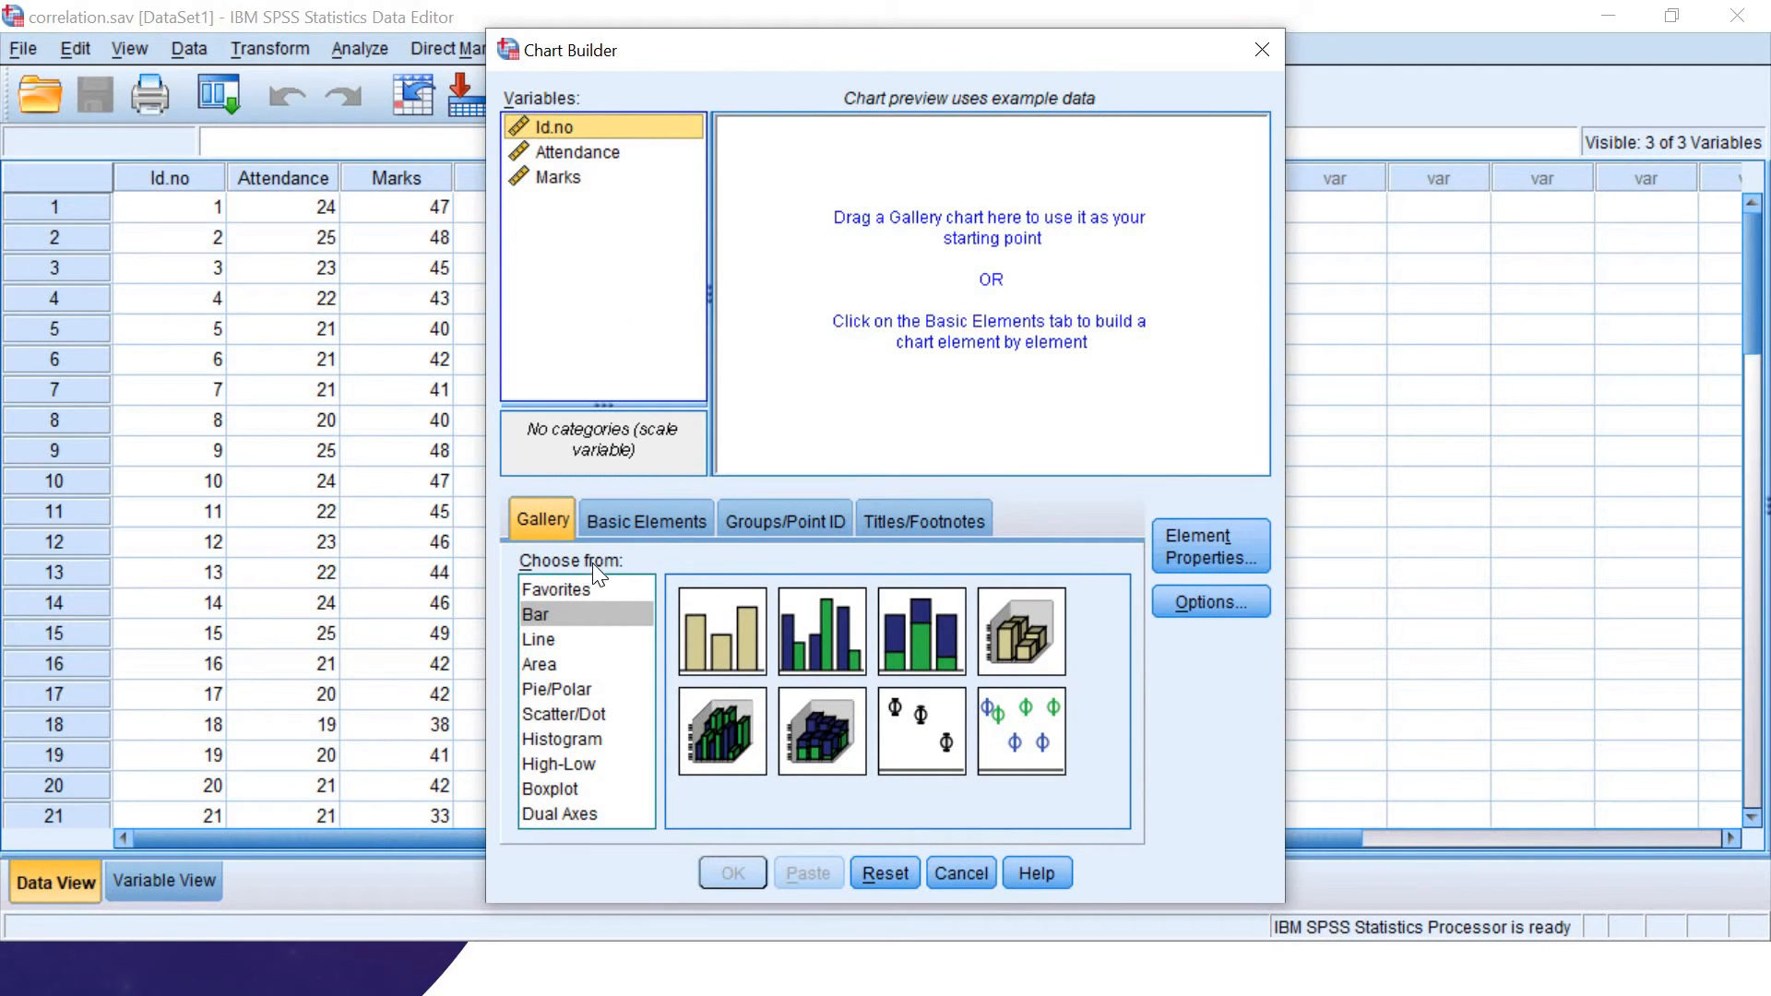
left_click(562, 714)
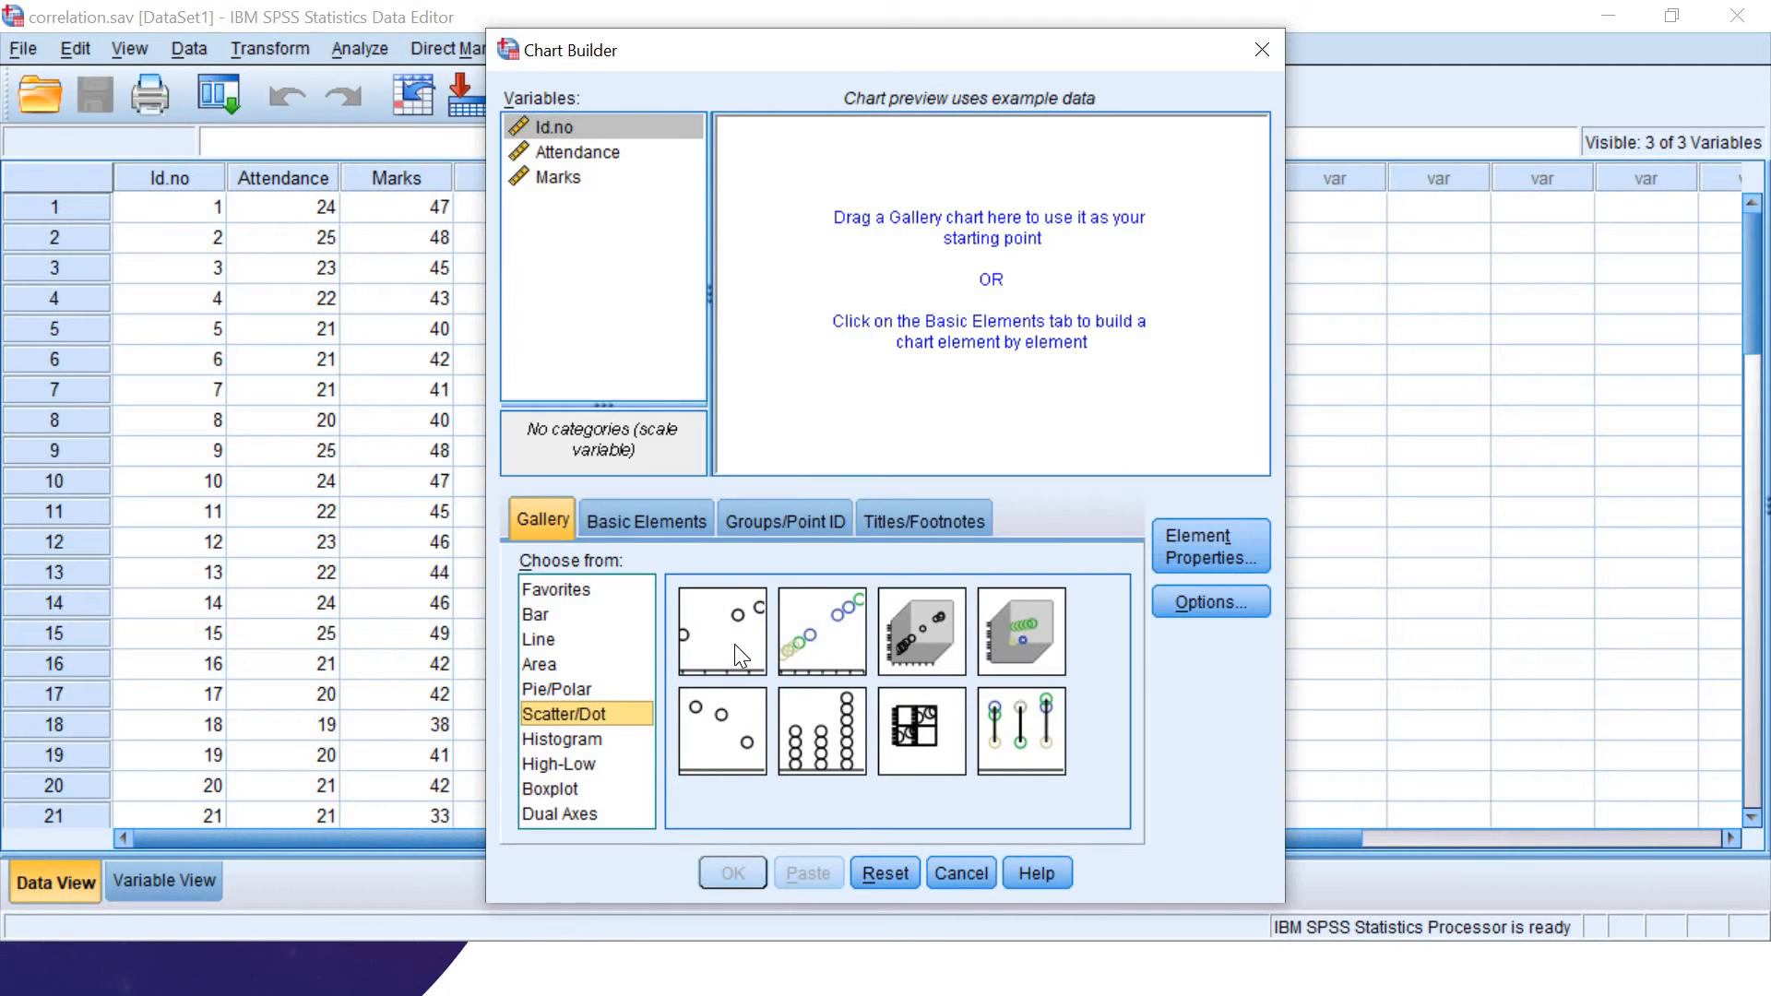
left_click_drag(735, 653, 965, 324)
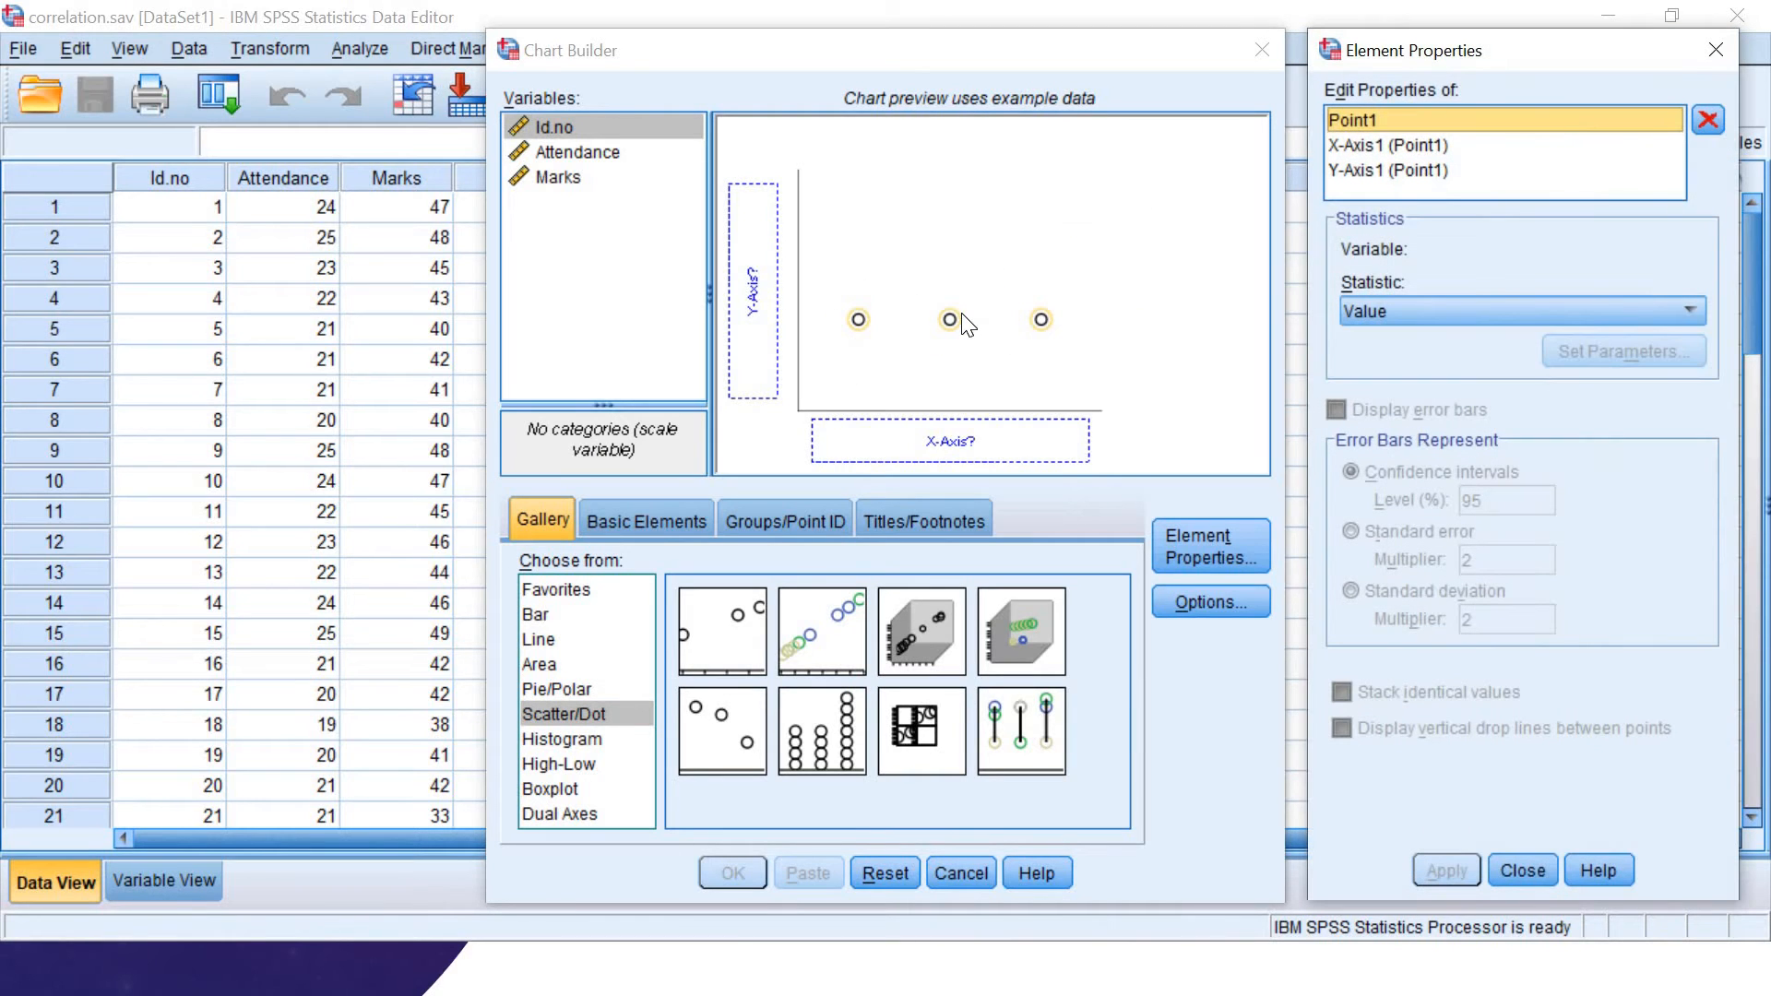
- Assign Attendance to the X-axis and Marks to the Y-axis, and generate the scatterplot in the output
left_click(580, 150)
left_click_drag(679, 194, 941, 435)
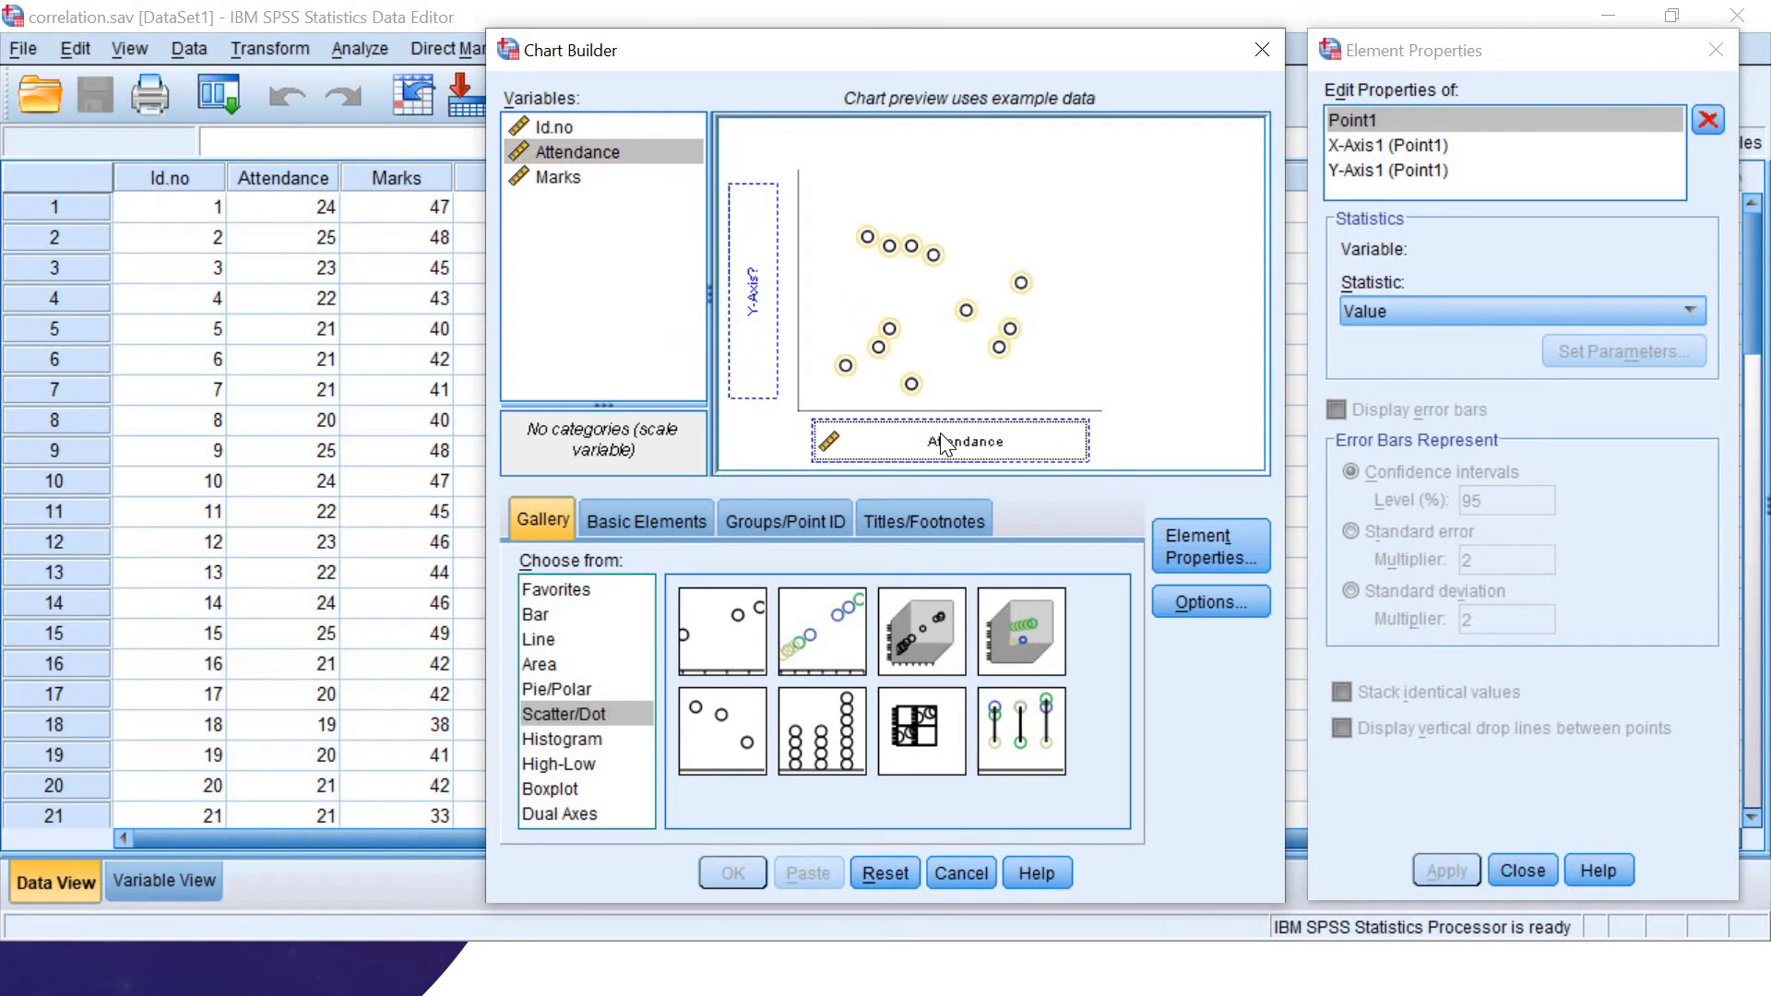
left_click(564, 178)
left_click_drag(562, 178, 756, 269)
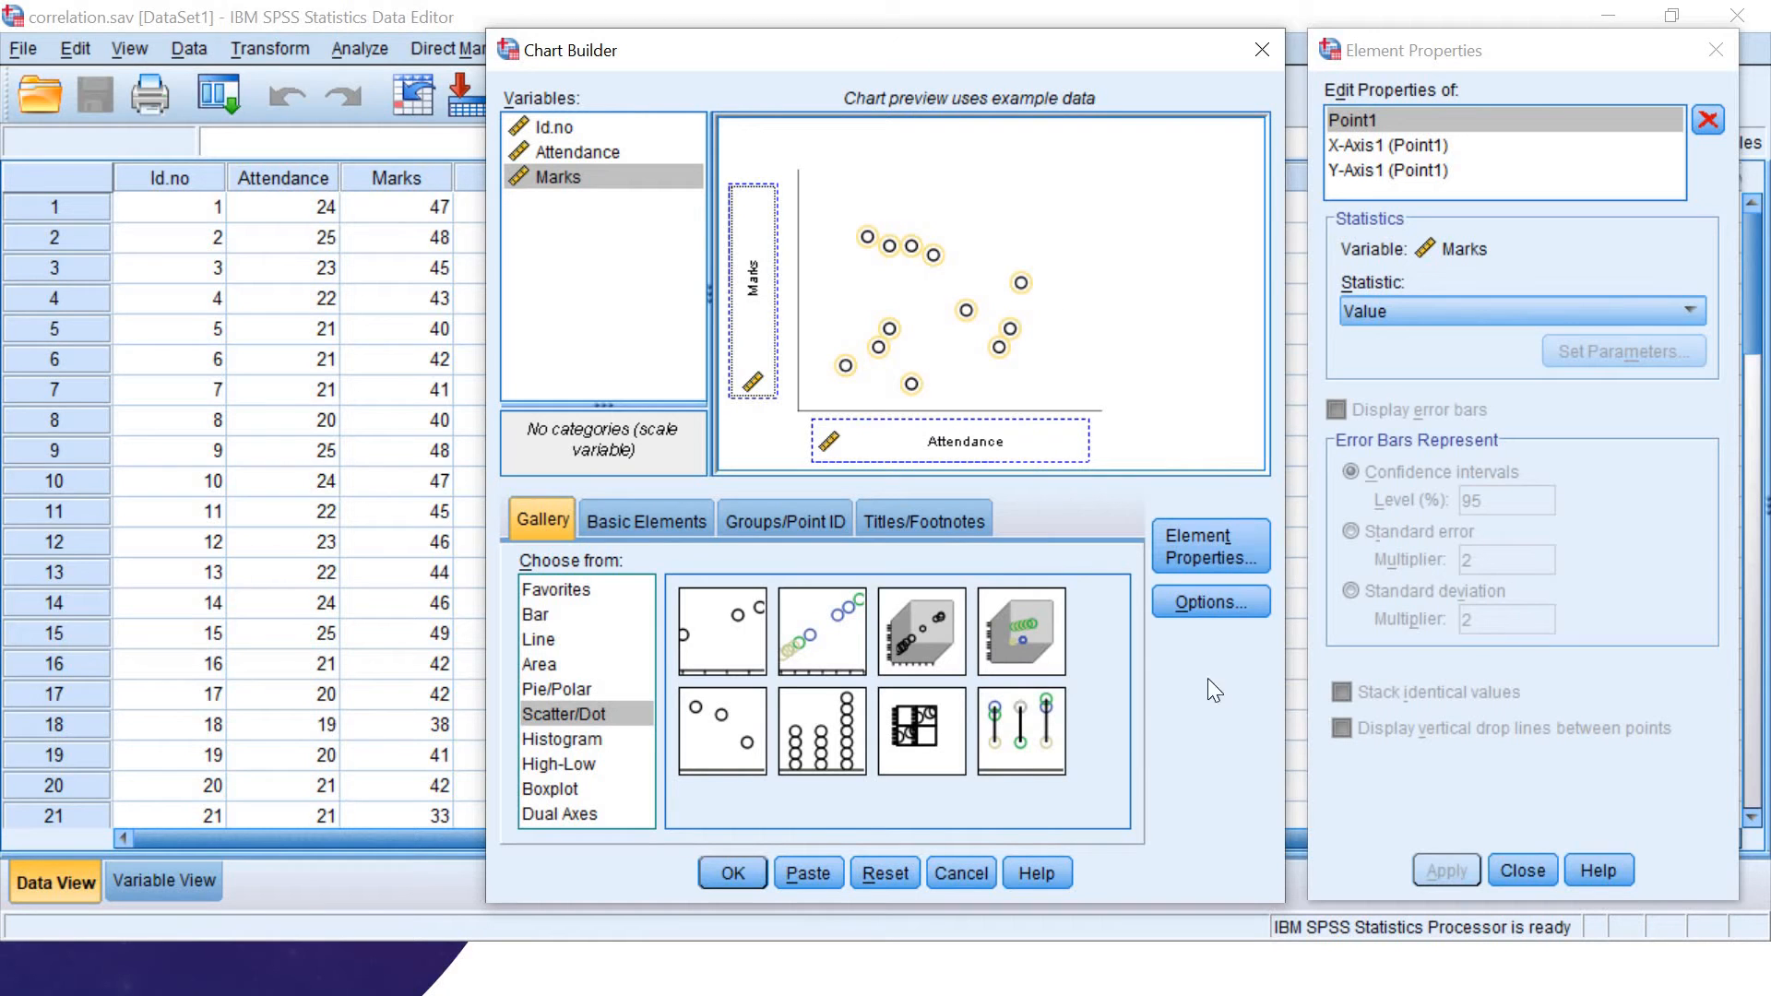
left_click(731, 873)
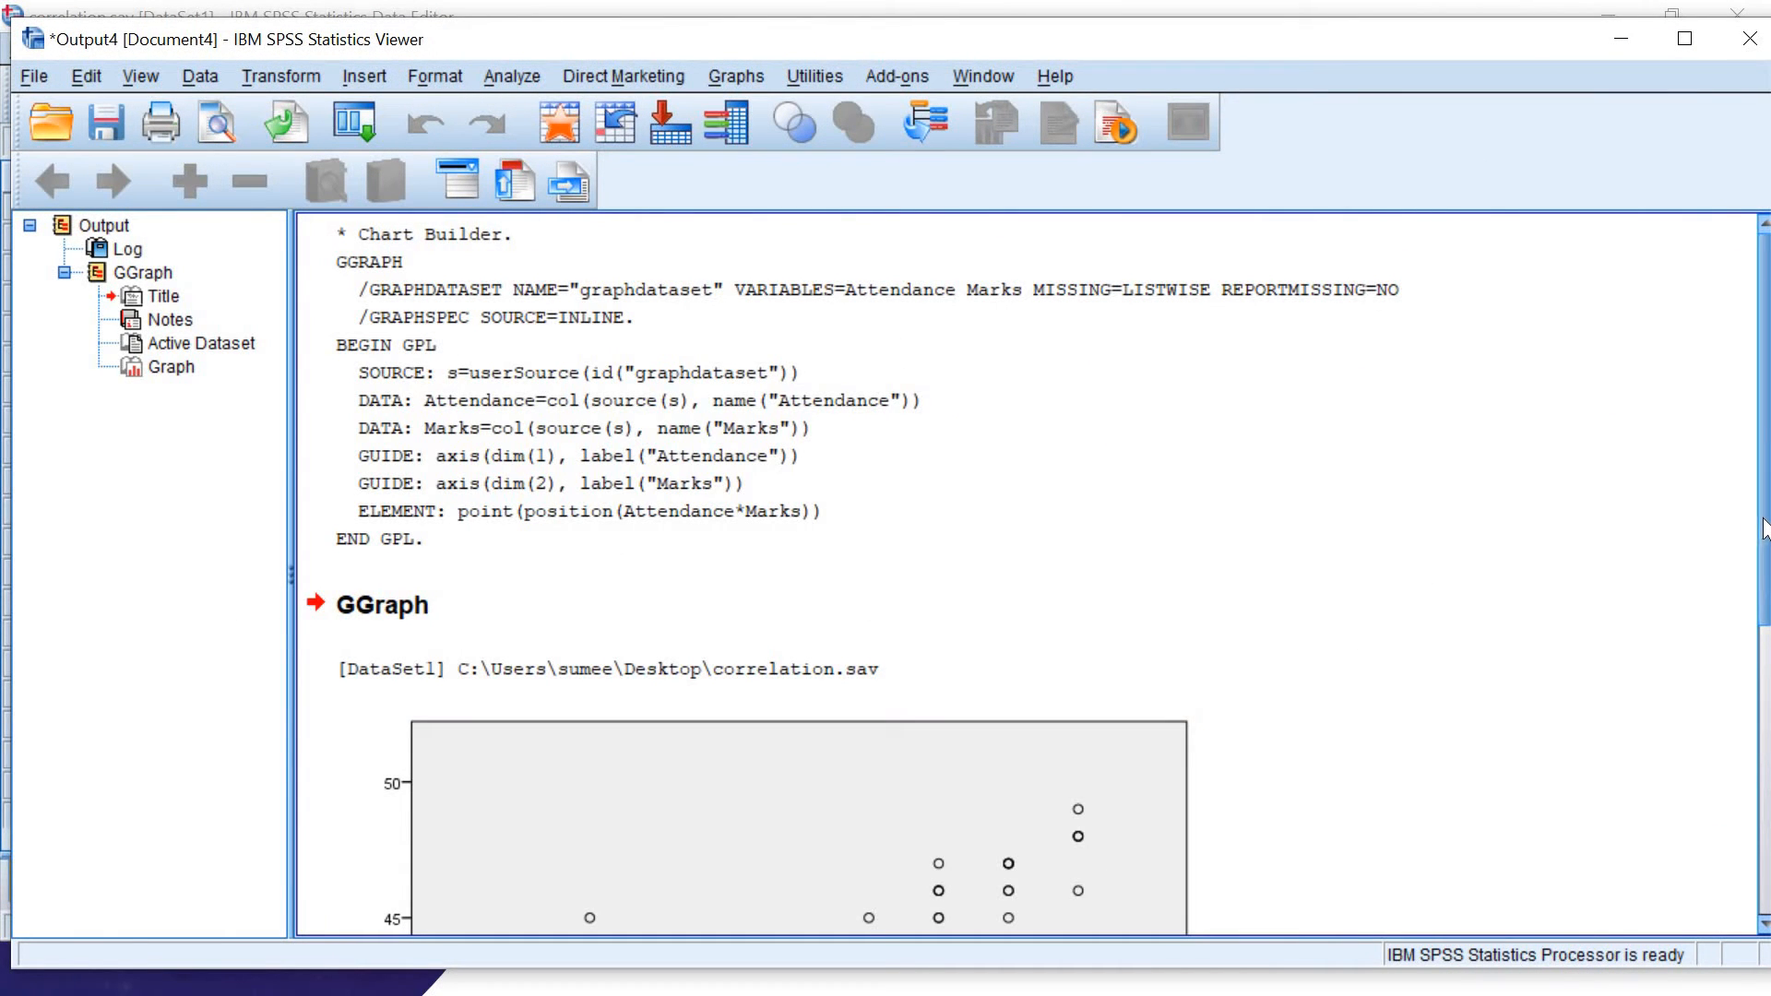
left_click_drag(1765, 527, 1766, 784)
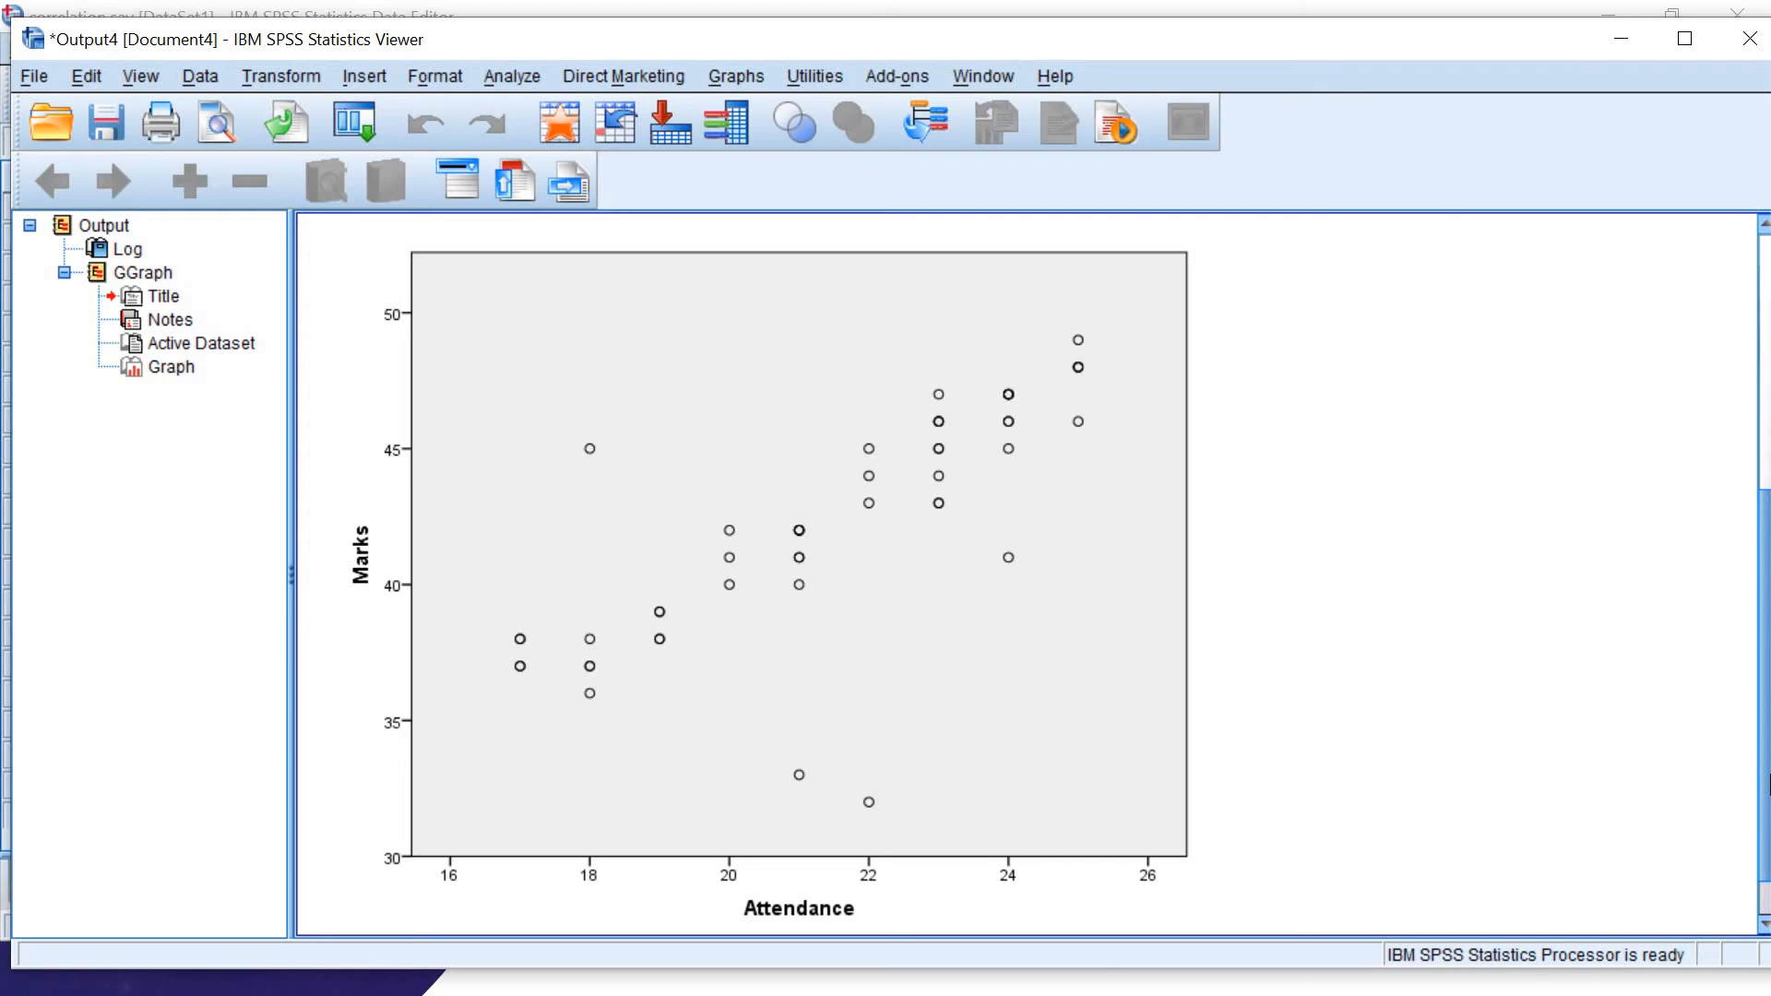
left_click(859, 775)
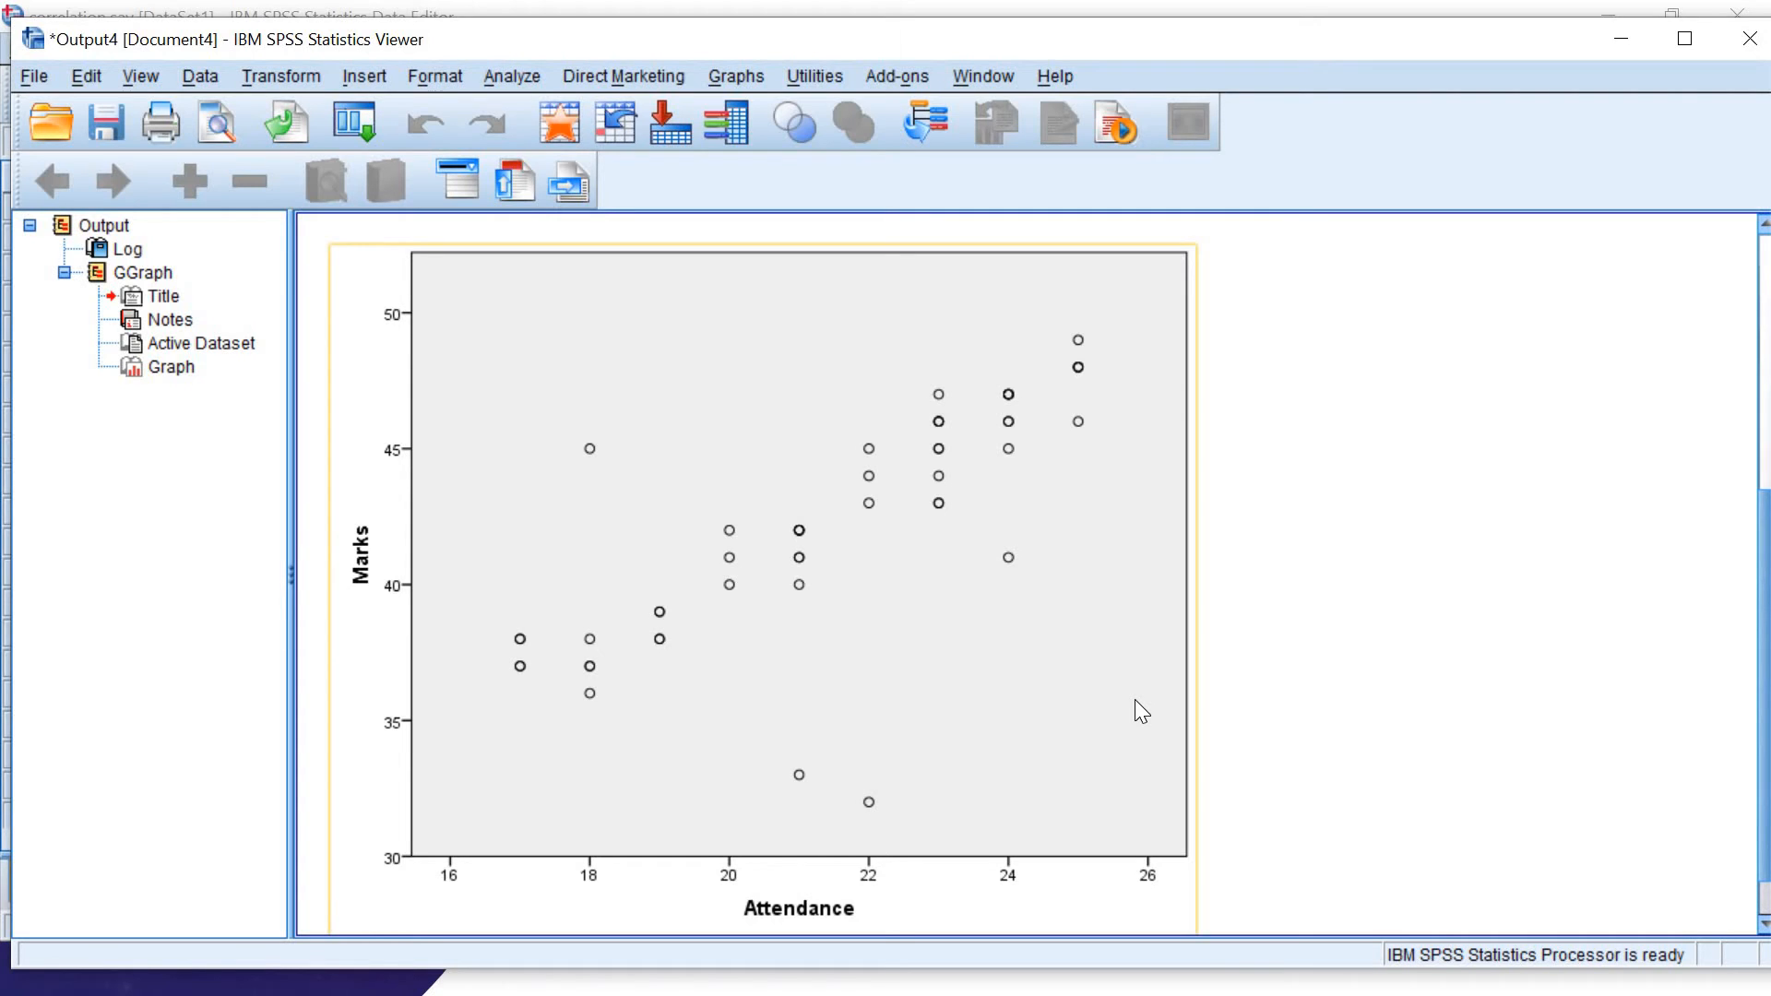
- Switch to Snip & Sketch, draw a rising trend line through the scatterplot's points, and close the snip
key("alt+Tab")
key("alt+Tab")
key("alt+Tab")
key("alt+Tab")
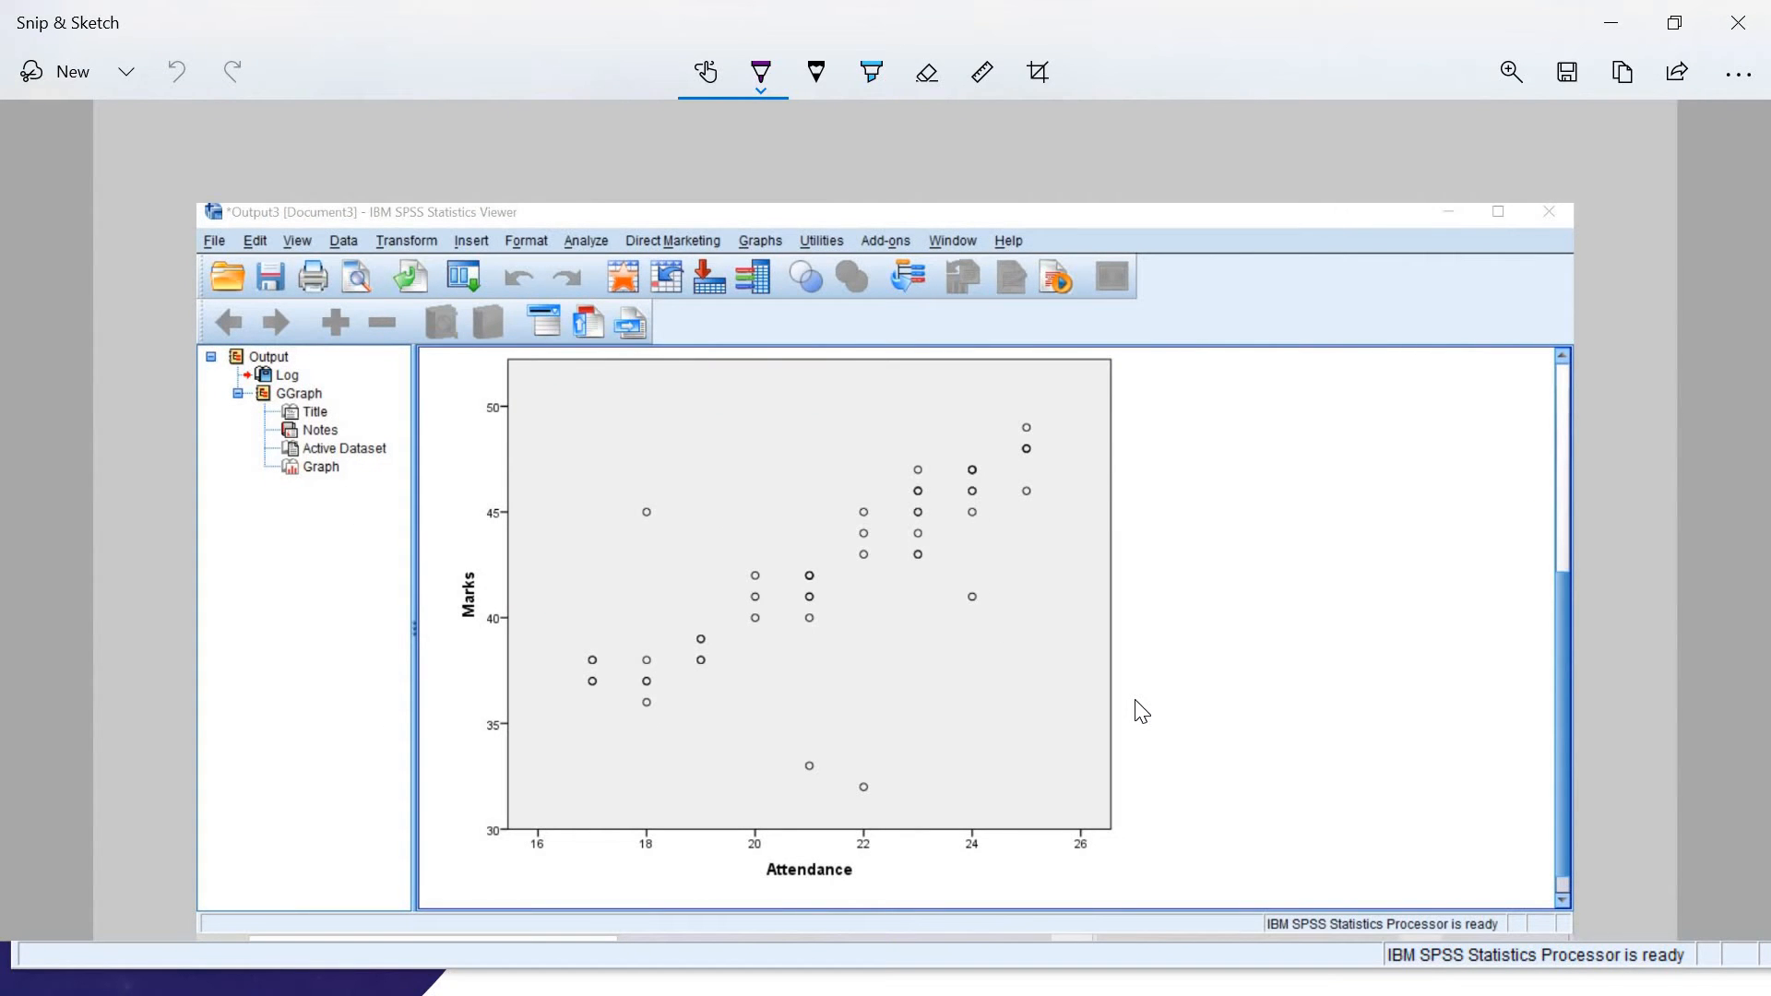
left_click_drag(563, 729, 1108, 417)
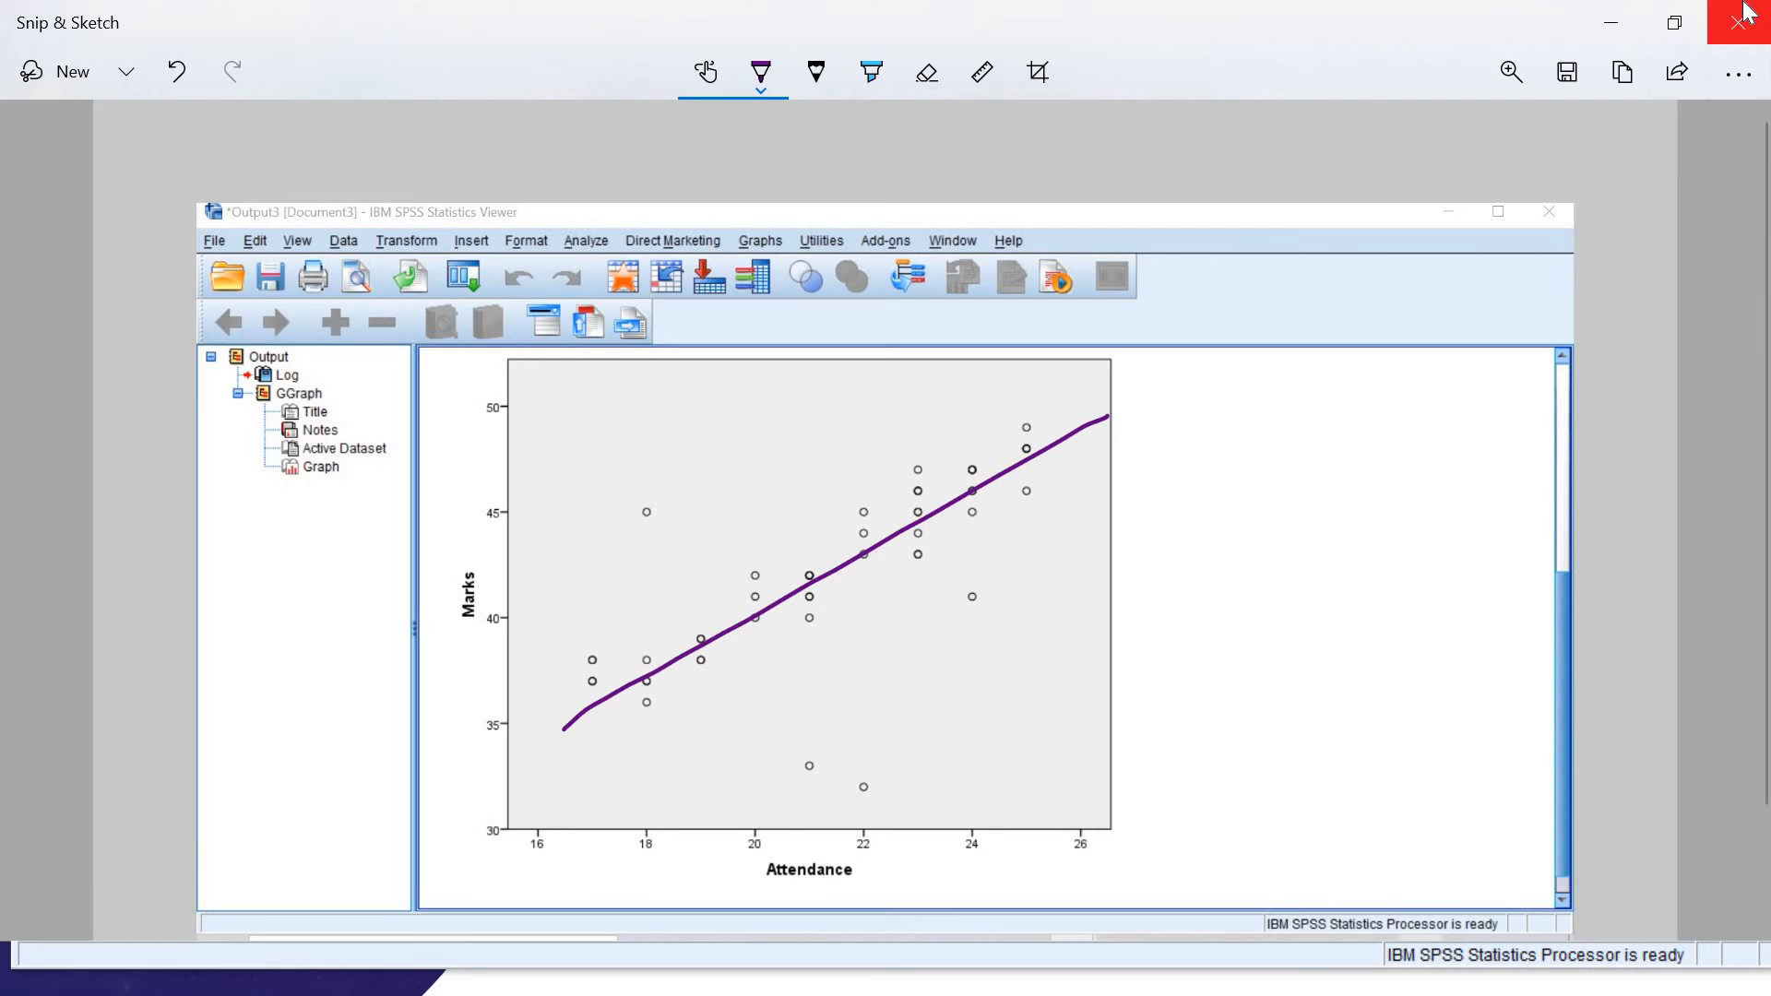
left_click(1738, 24)
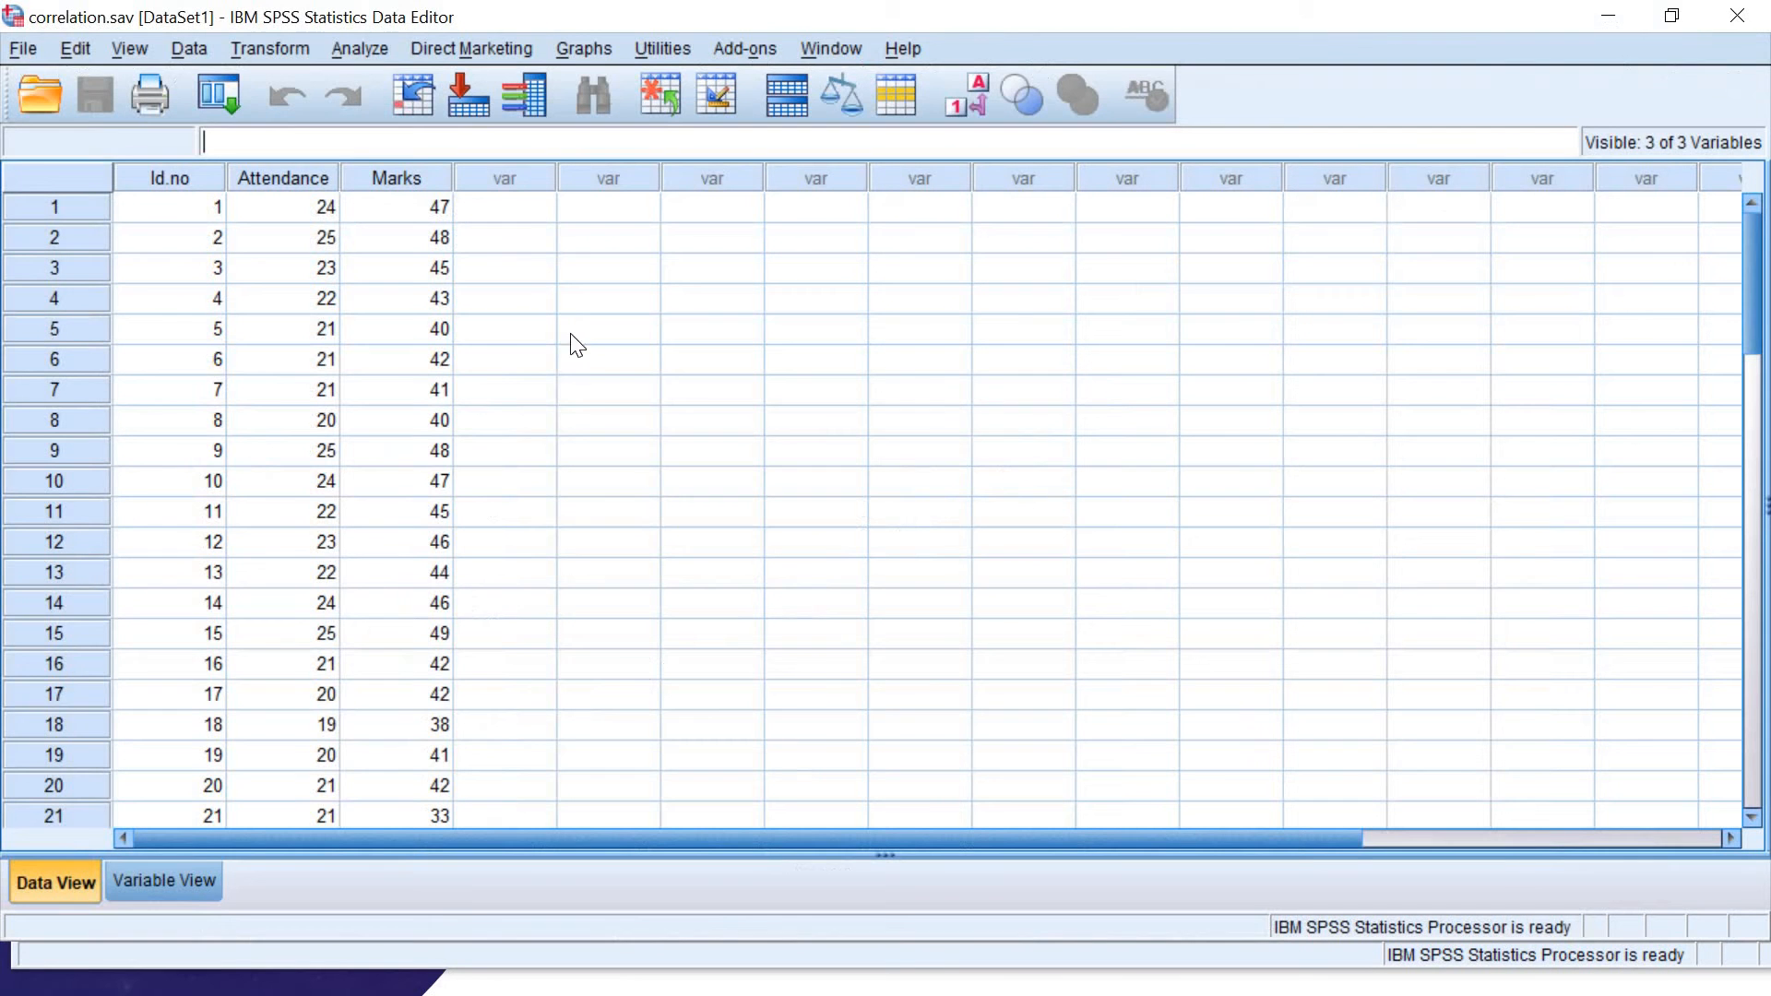
- Set up a bivariate correlation with Attendance and Marks as the variables
left_click(362, 46)
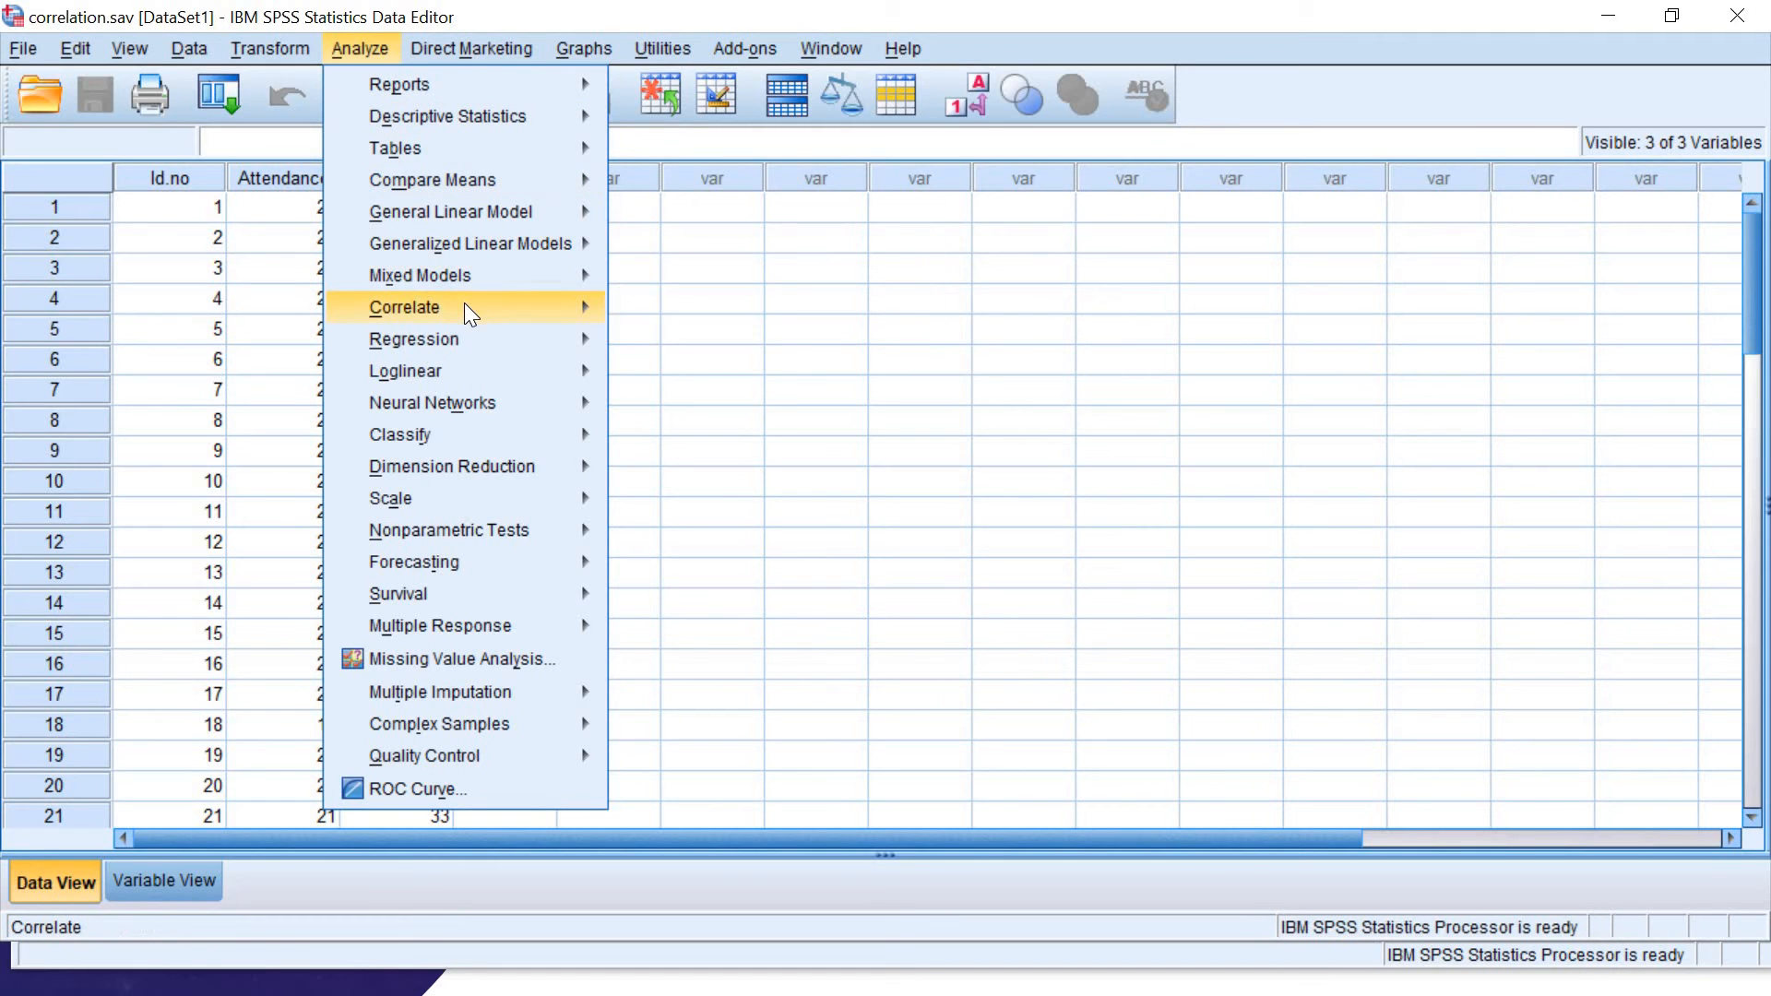
mouse_move(466, 308)
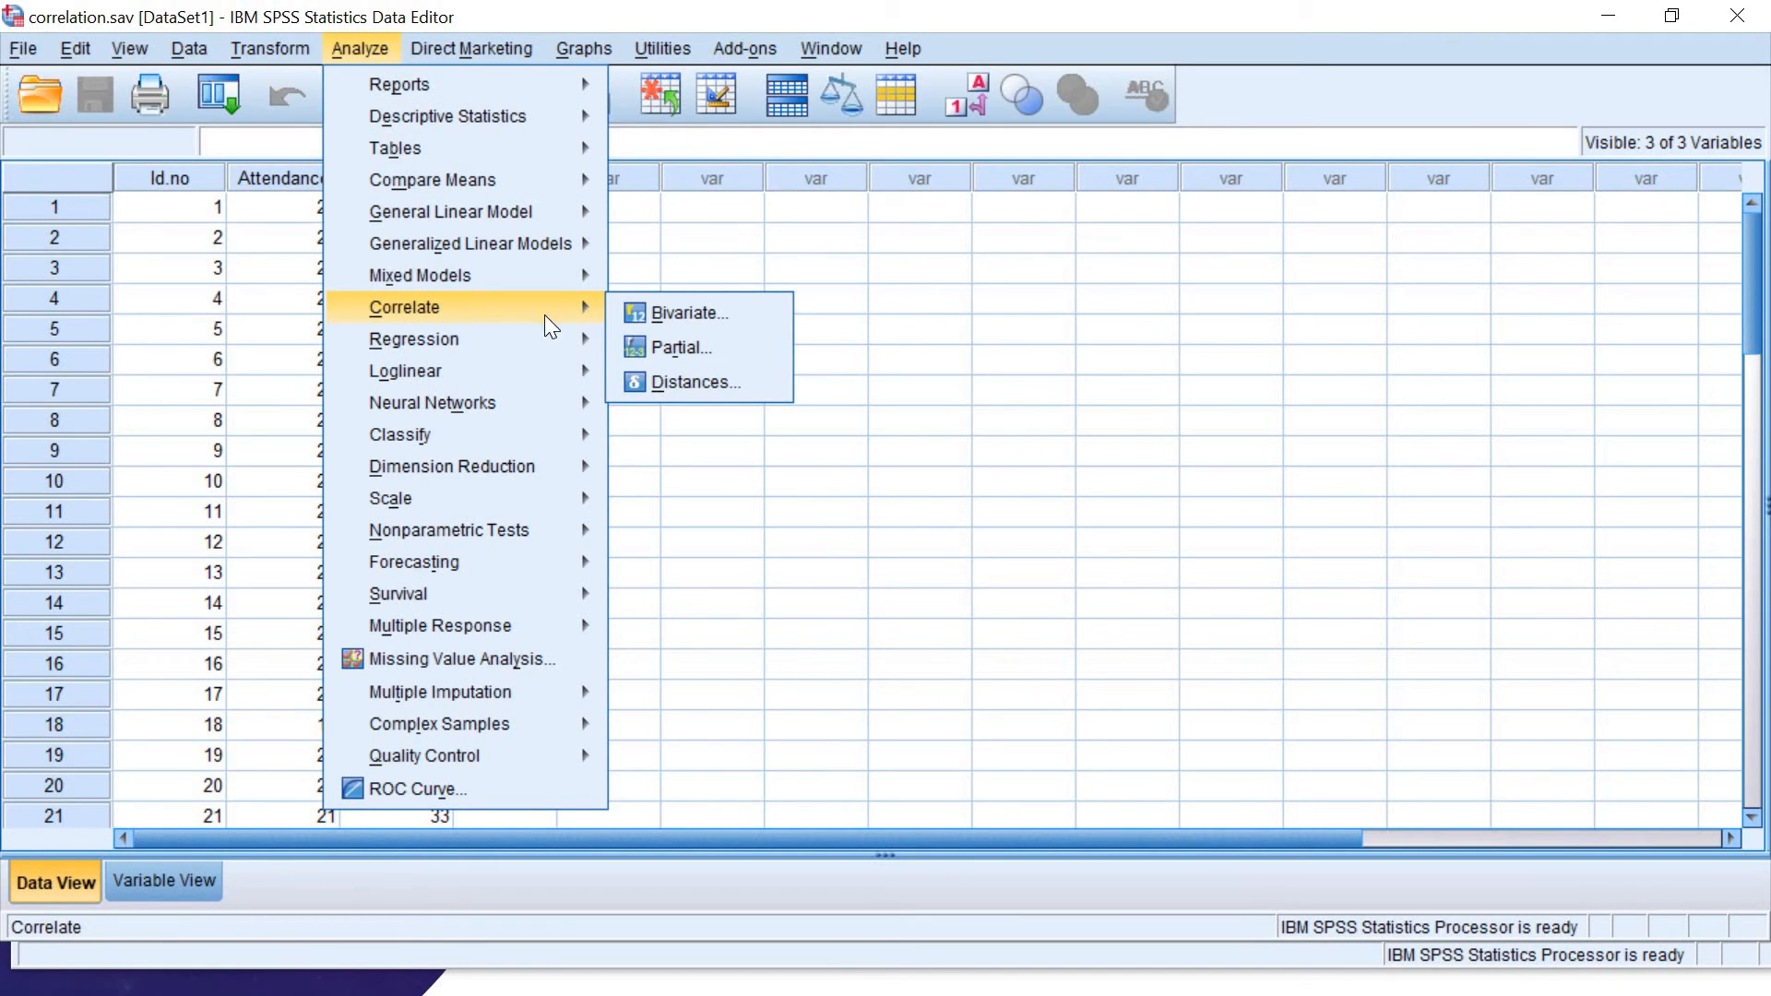
left_click(689, 310)
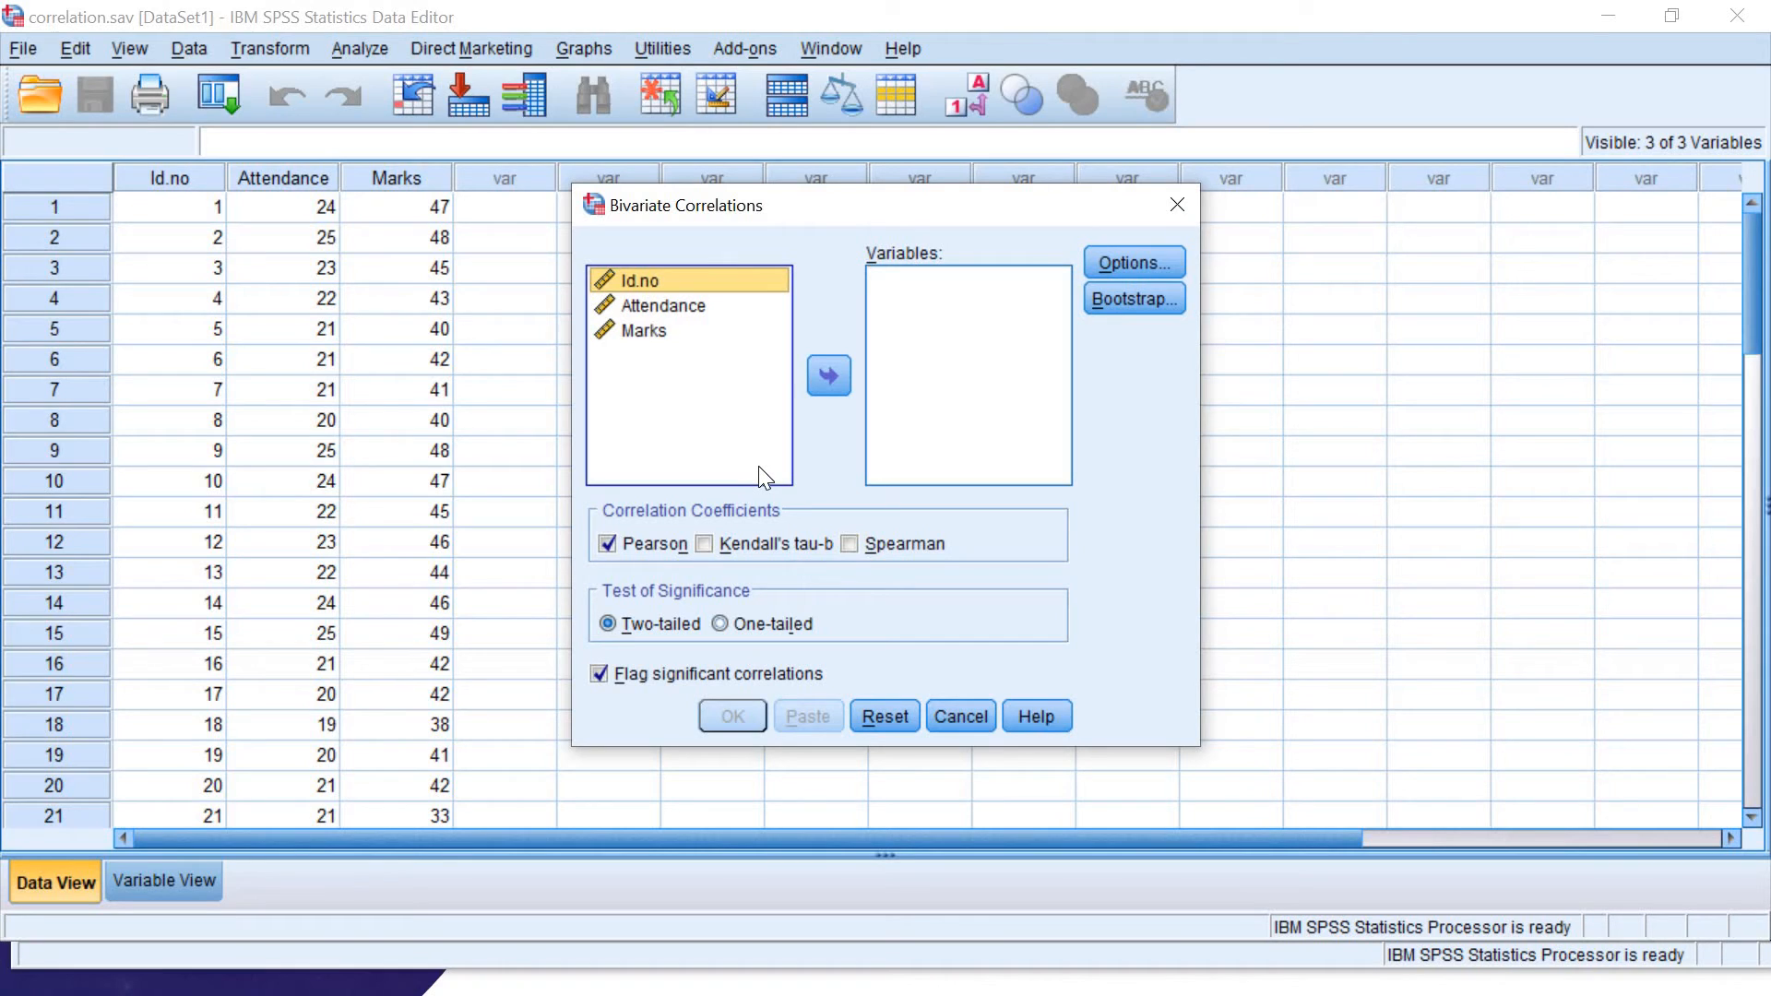
left_click(687, 309)
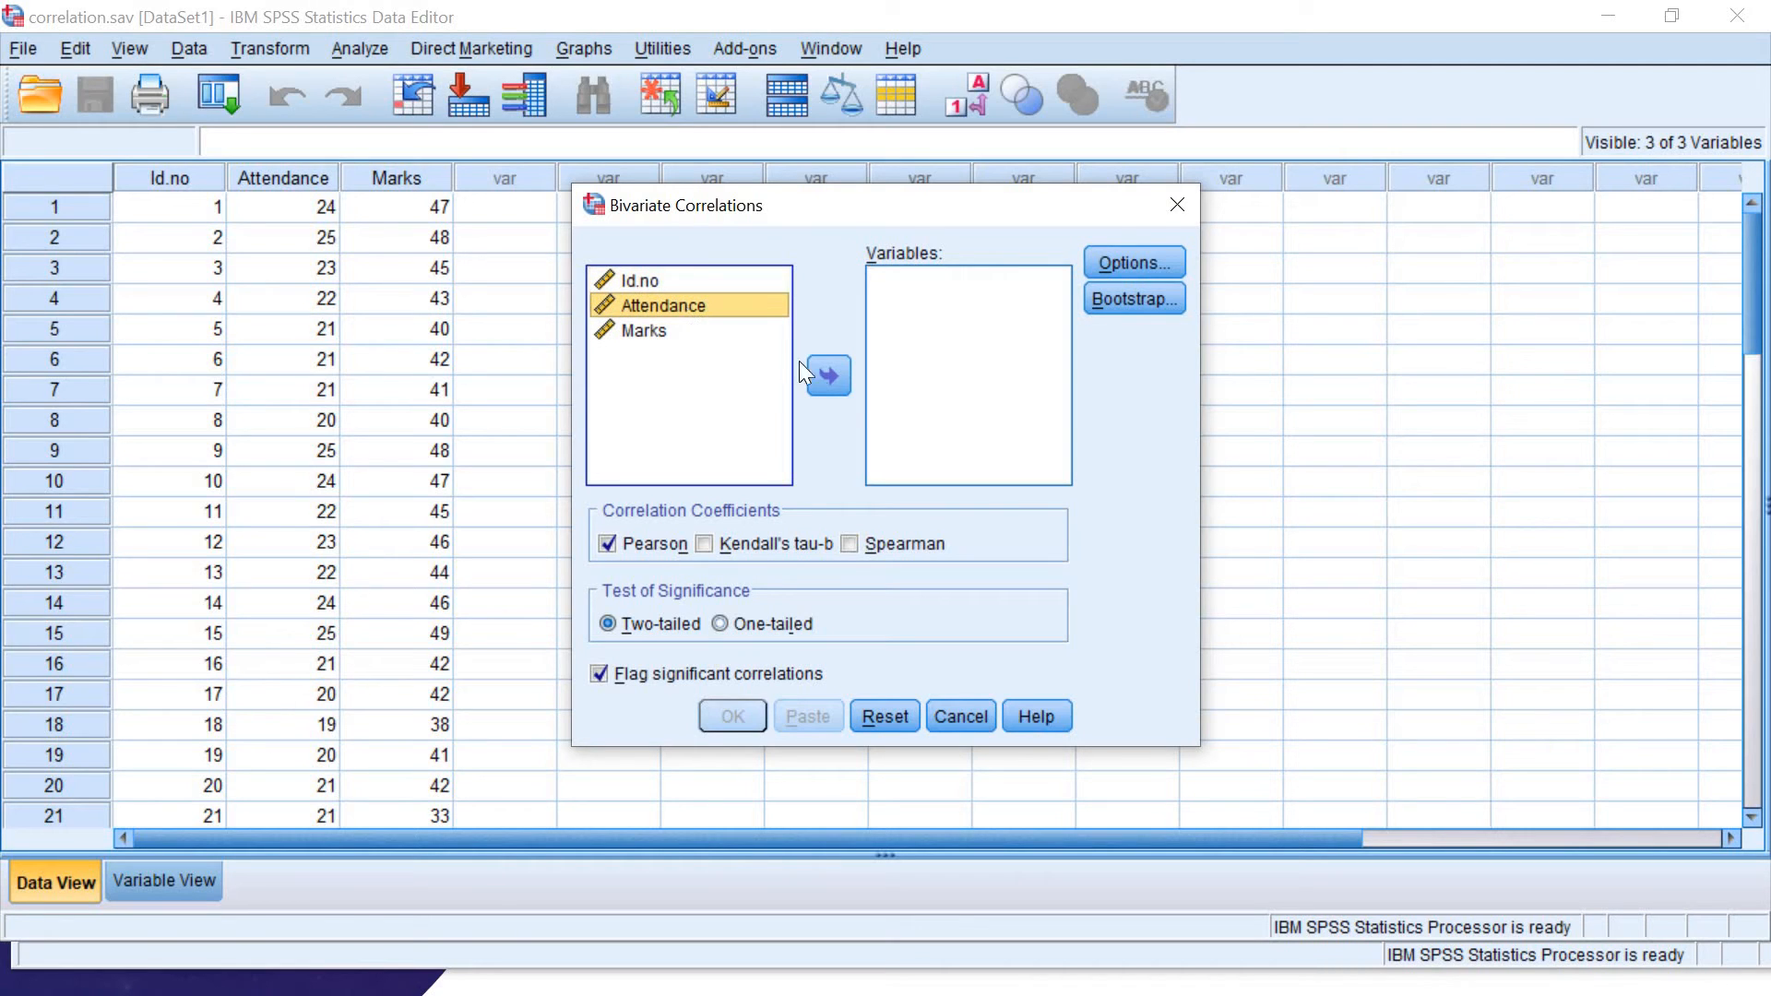
left_click(829, 376)
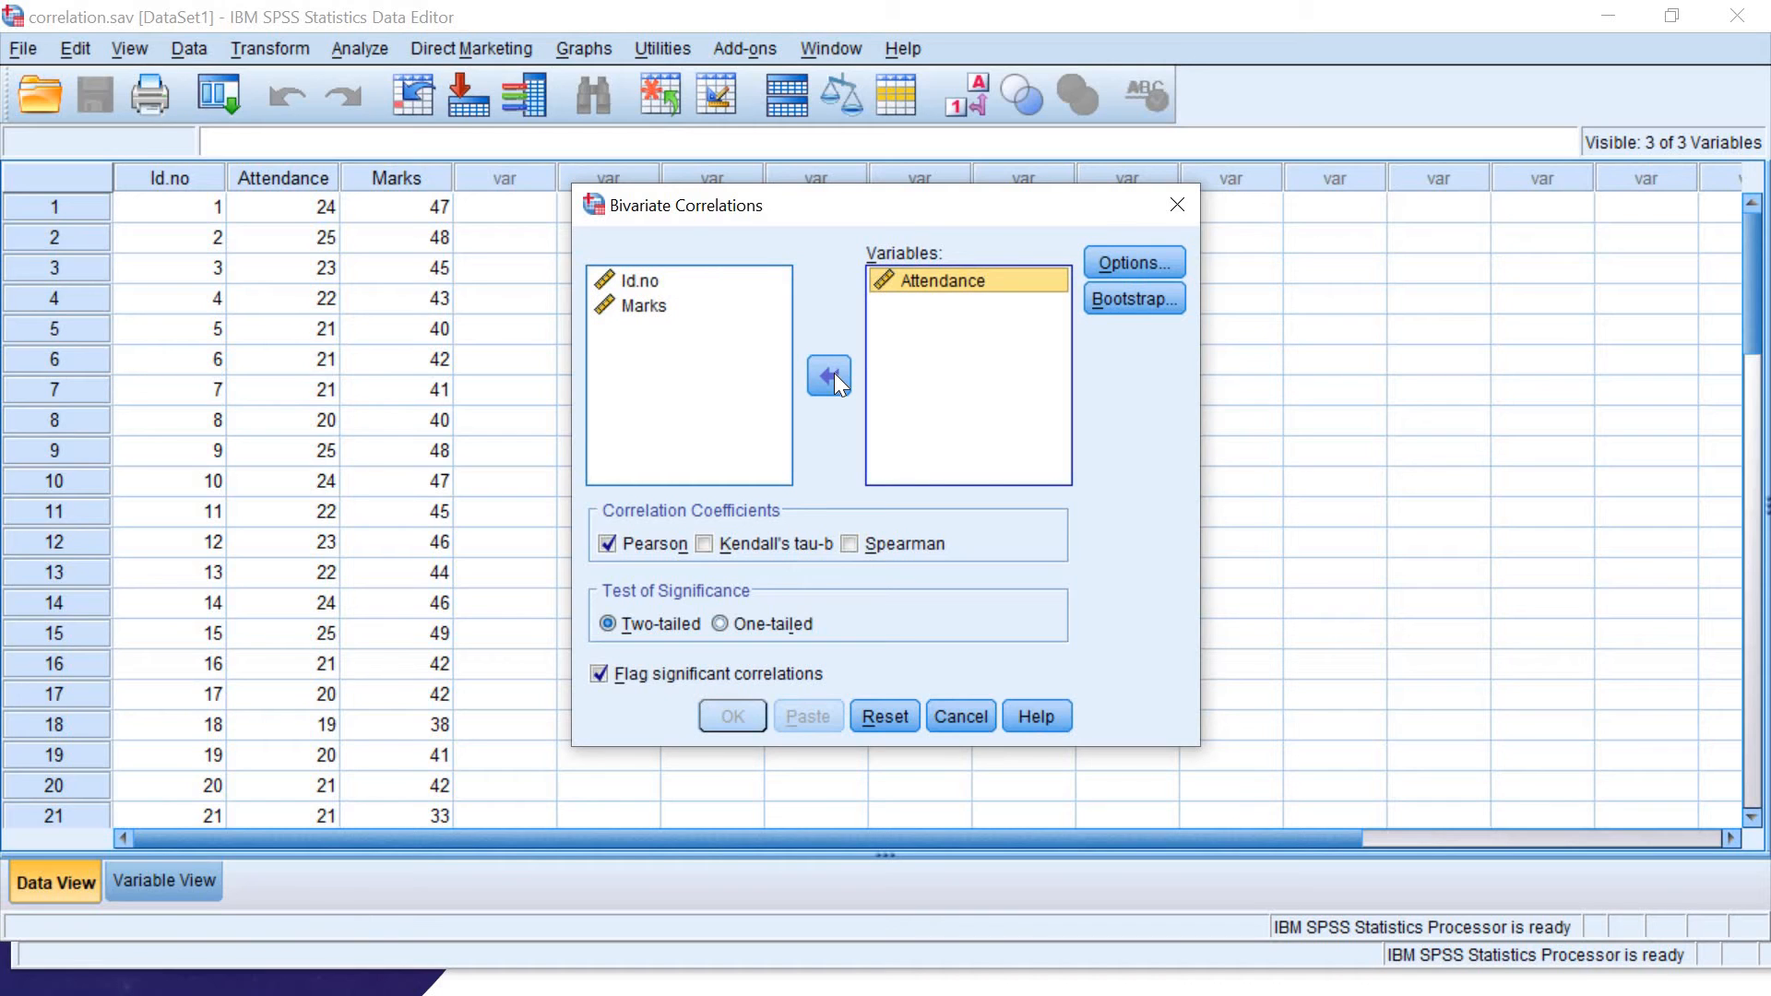
left_click(664, 312)
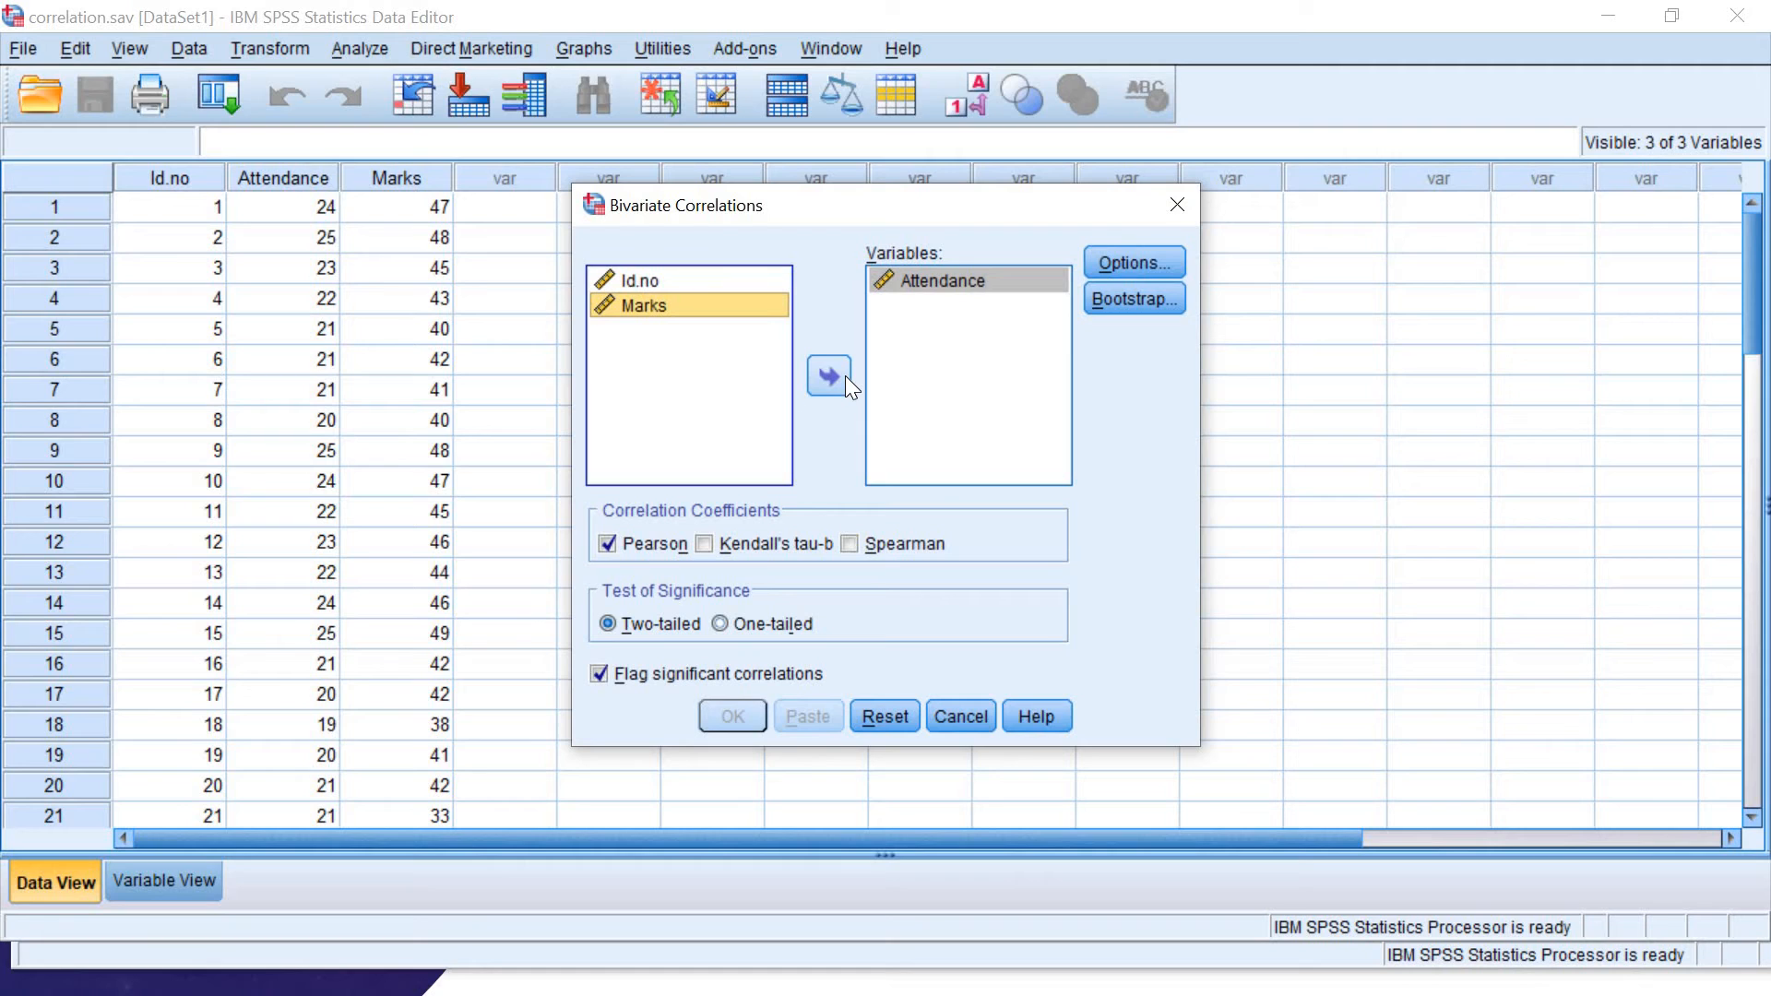
left_click(834, 373)
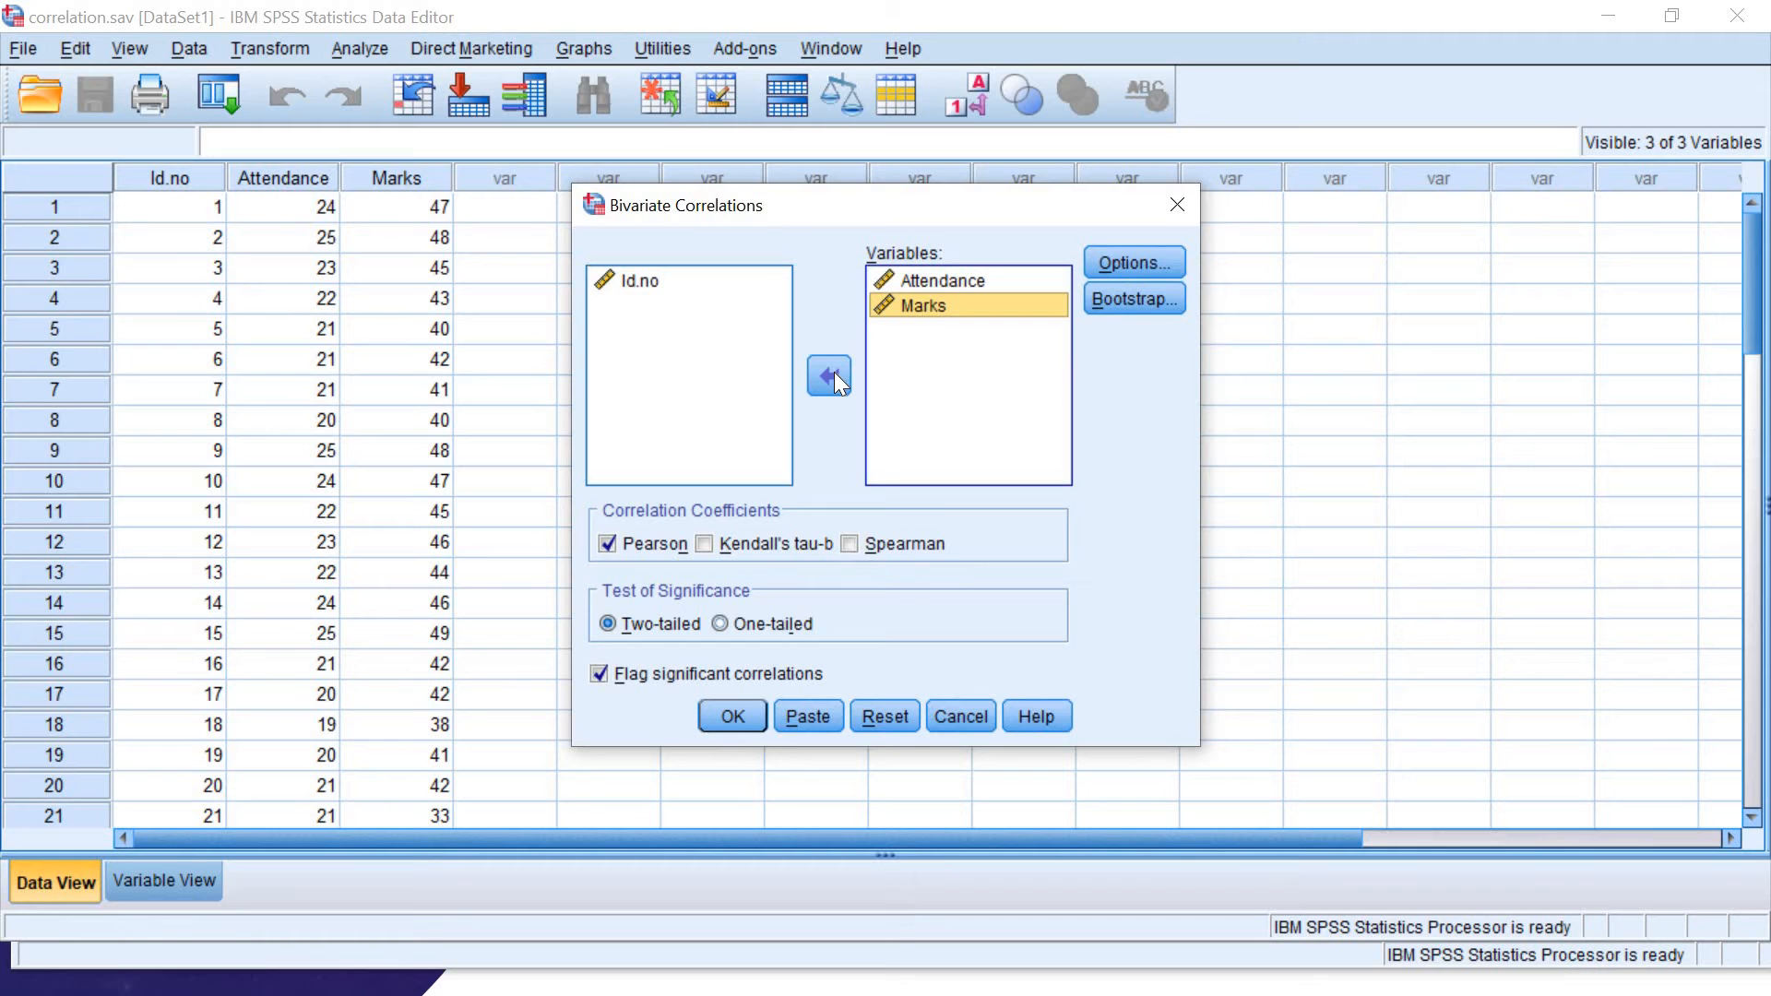
- Include means and standard deviations in the correlation options, run the analysis, and select the Correlations table in the output
left_click(1138, 270)
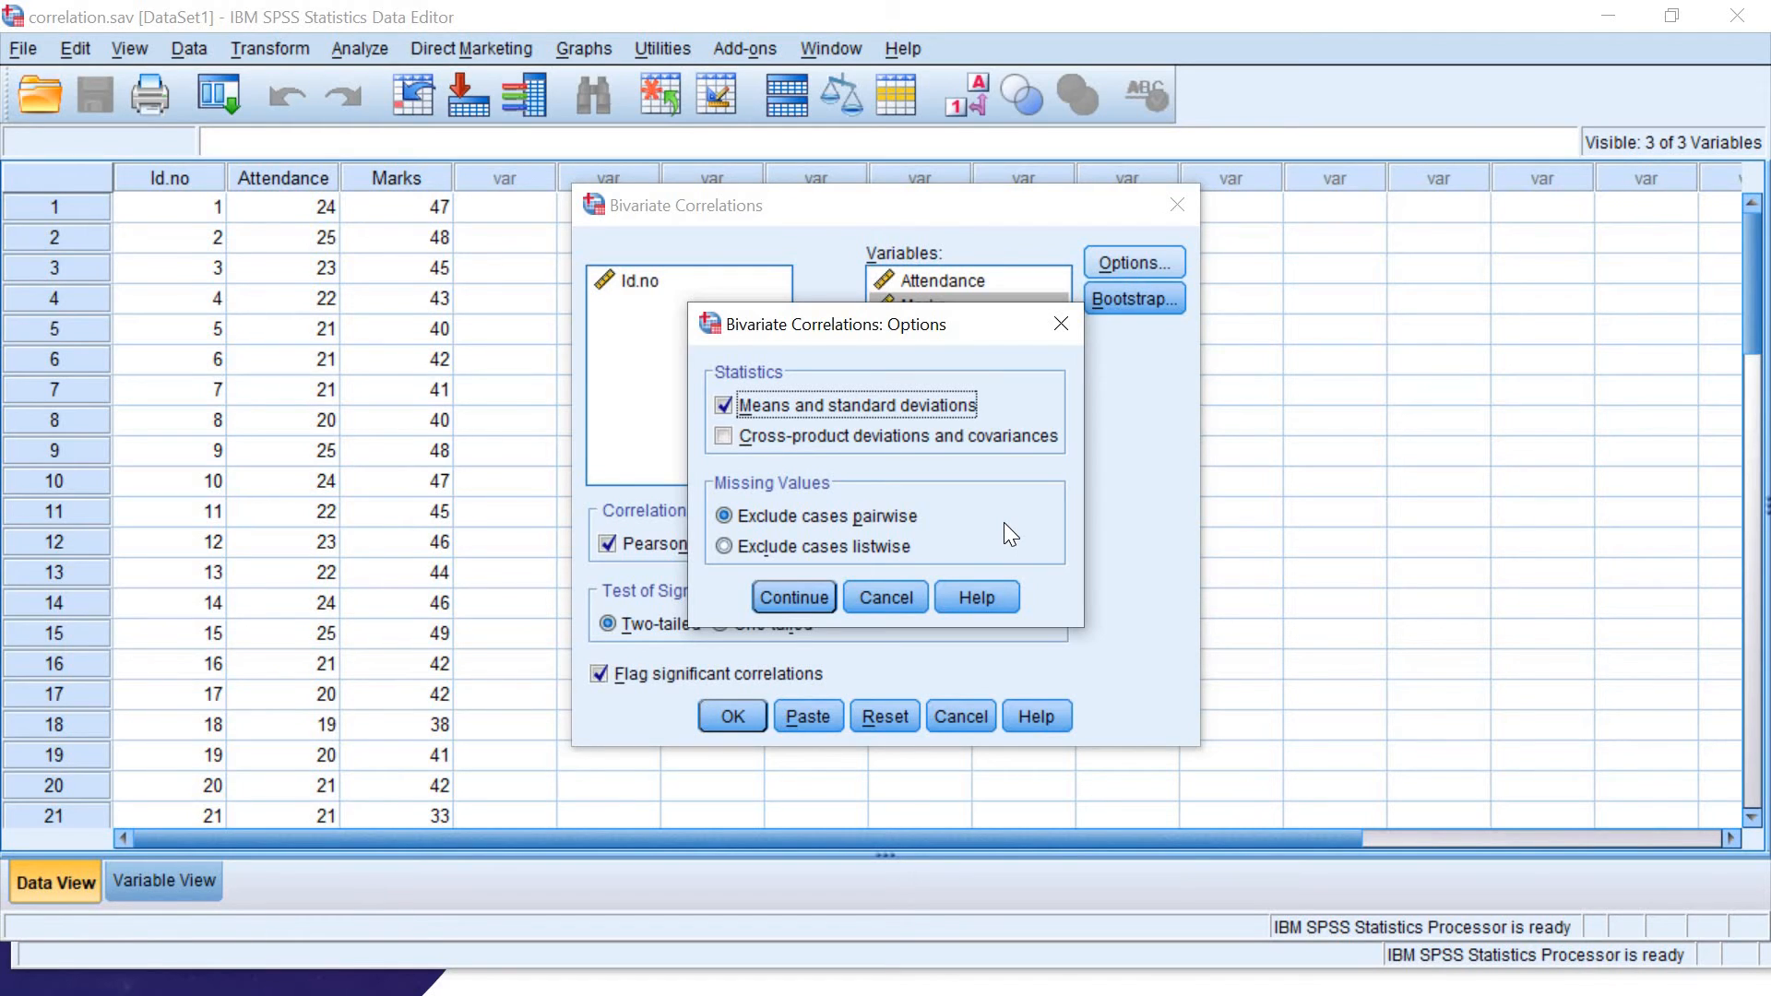
left_click(789, 597)
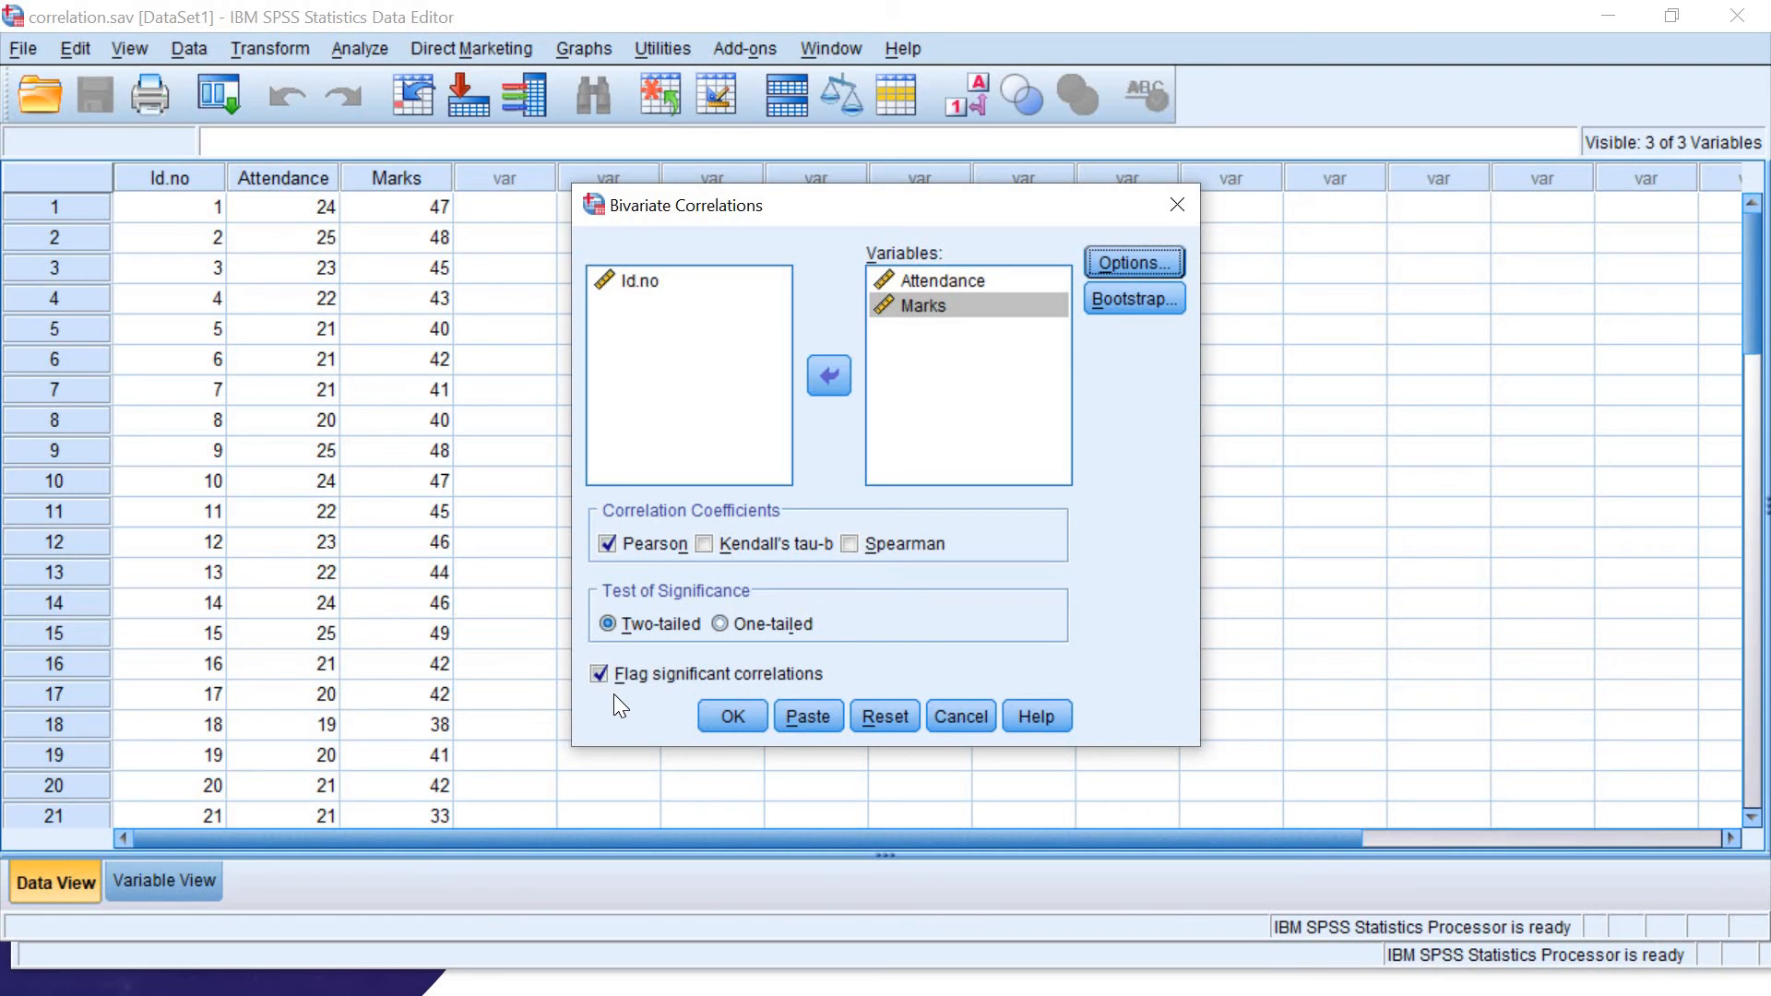
left_click(733, 717)
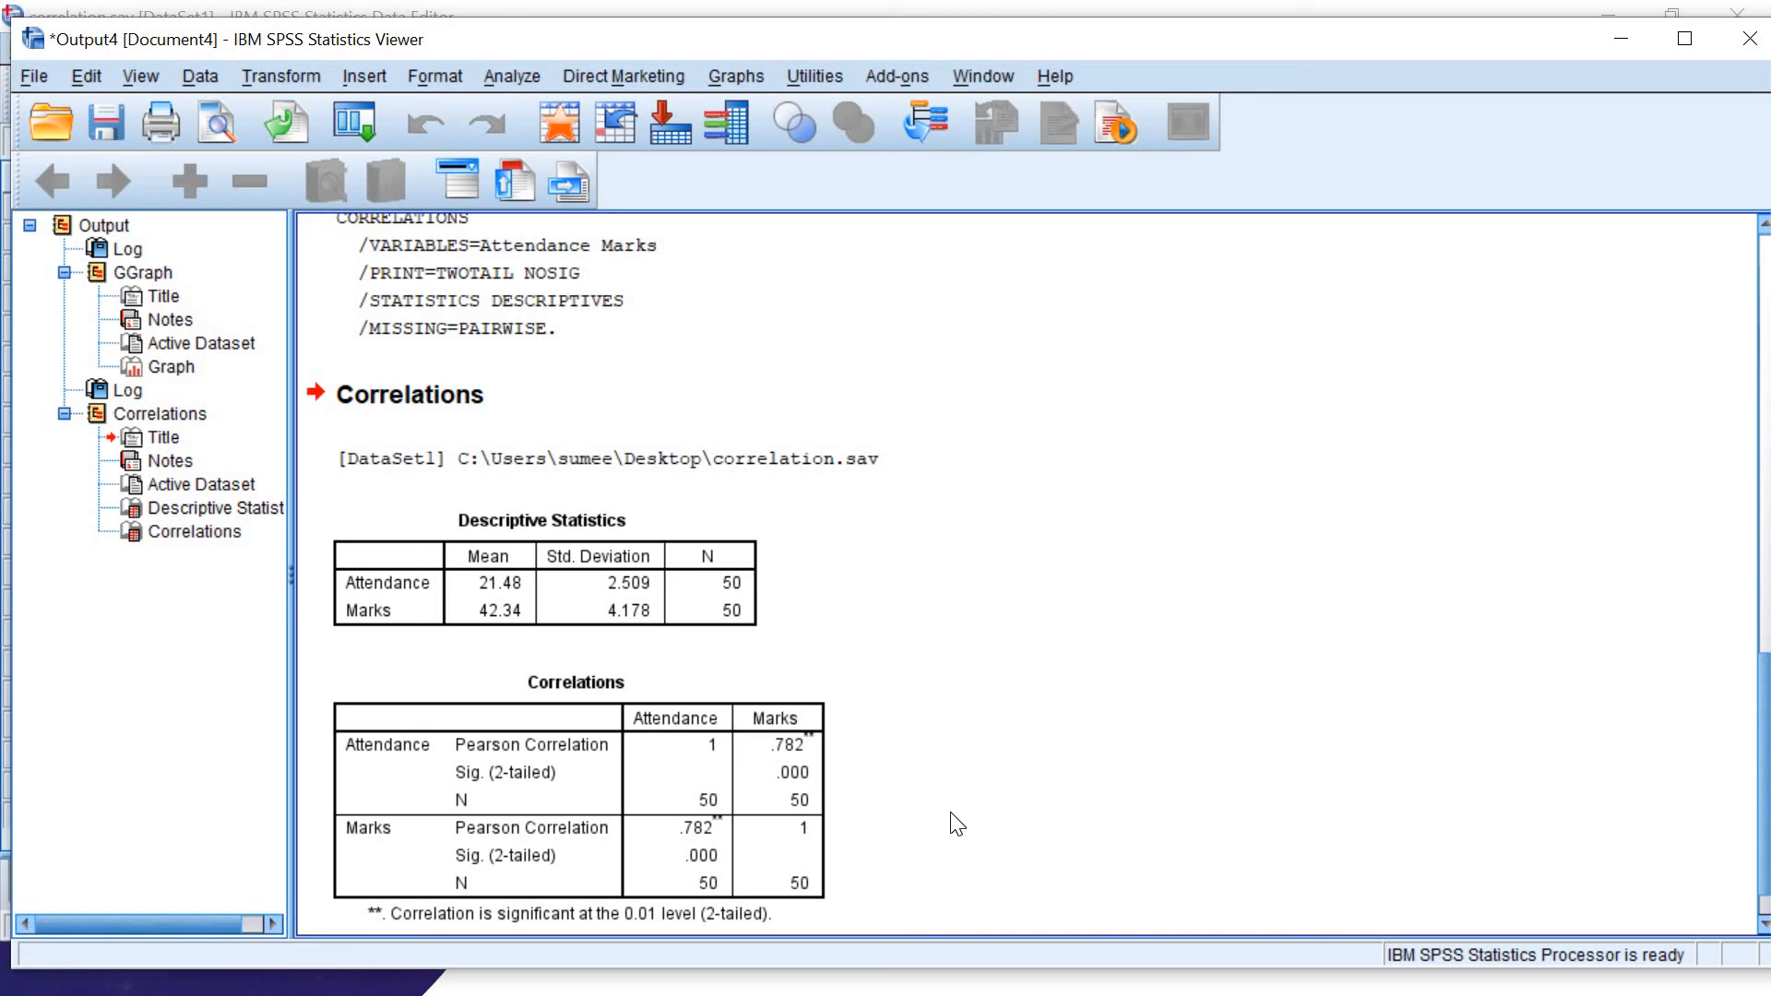
left_click(573, 756)
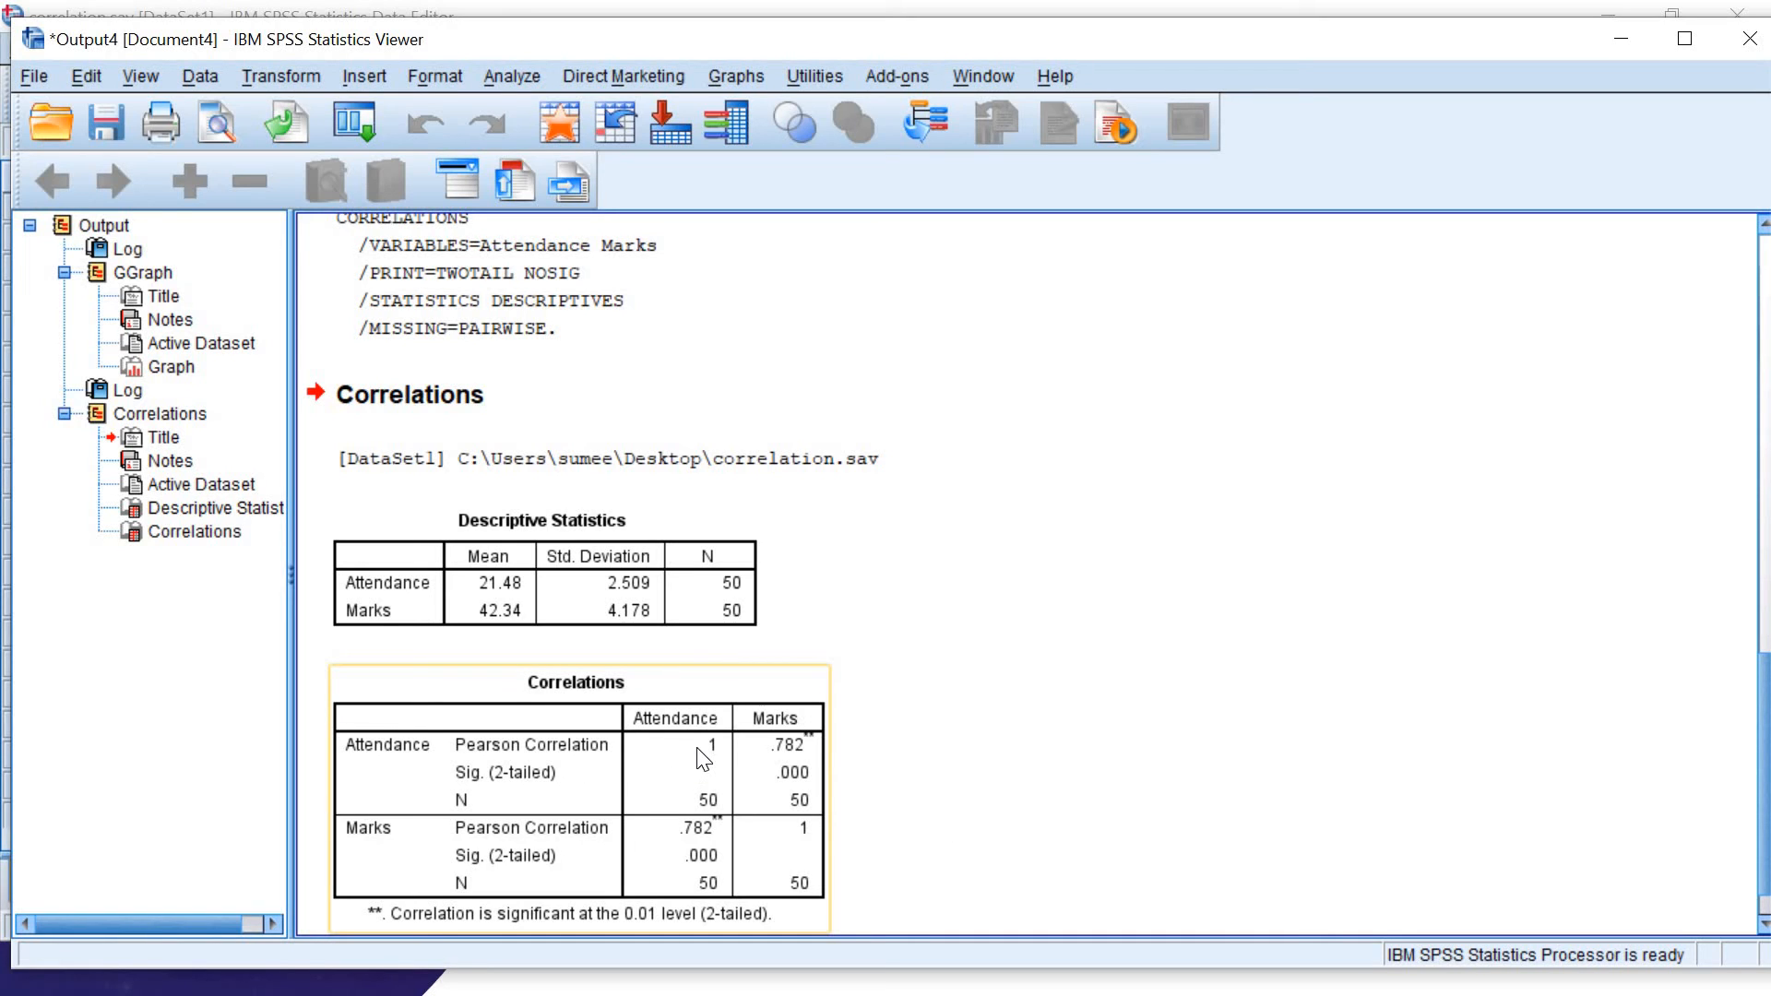